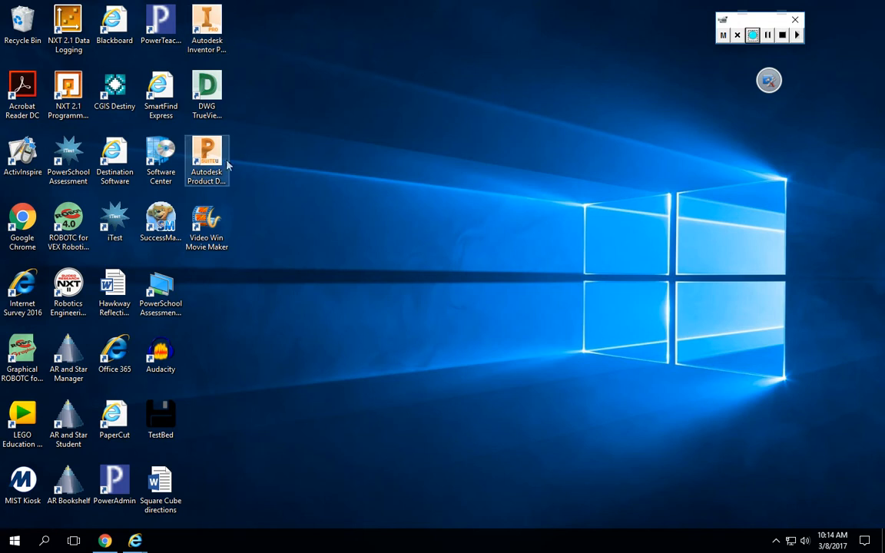
Launch Autodesk Inventor Professional 2017 and close the My Home window.
double_click(218, 26)
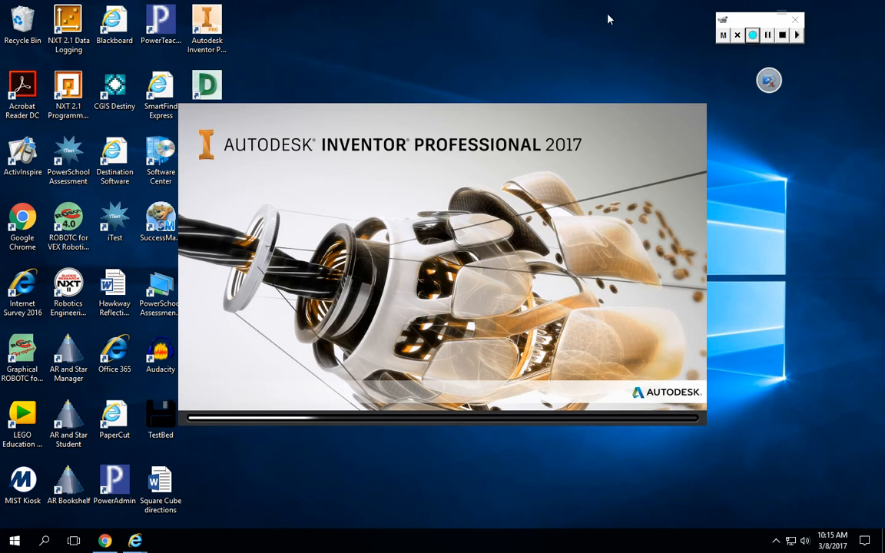
click(767, 34)
click(752, 34)
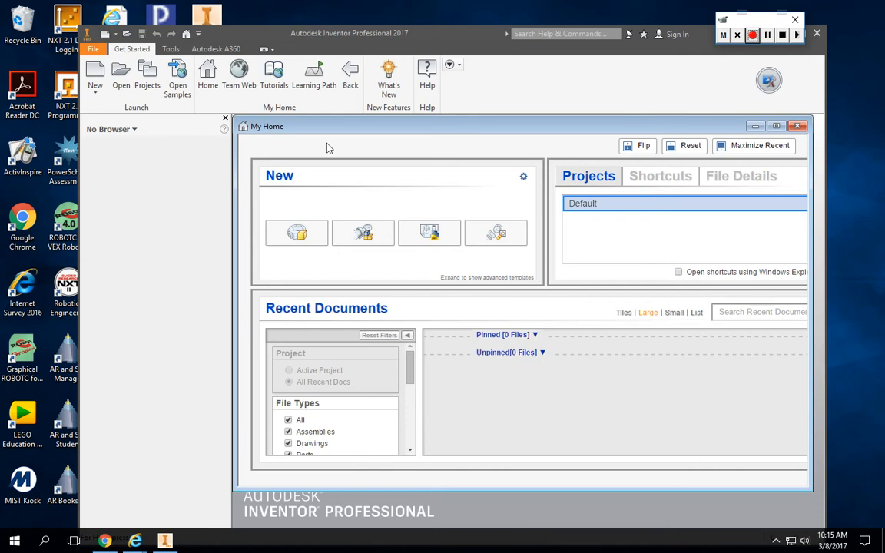
click(797, 127)
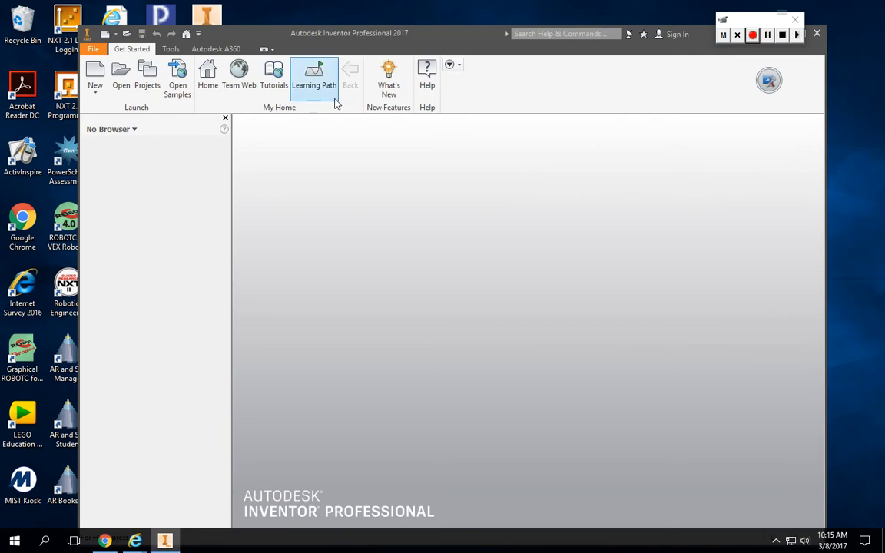
Create a new part file from the Standard.ipt template.
click(93, 69)
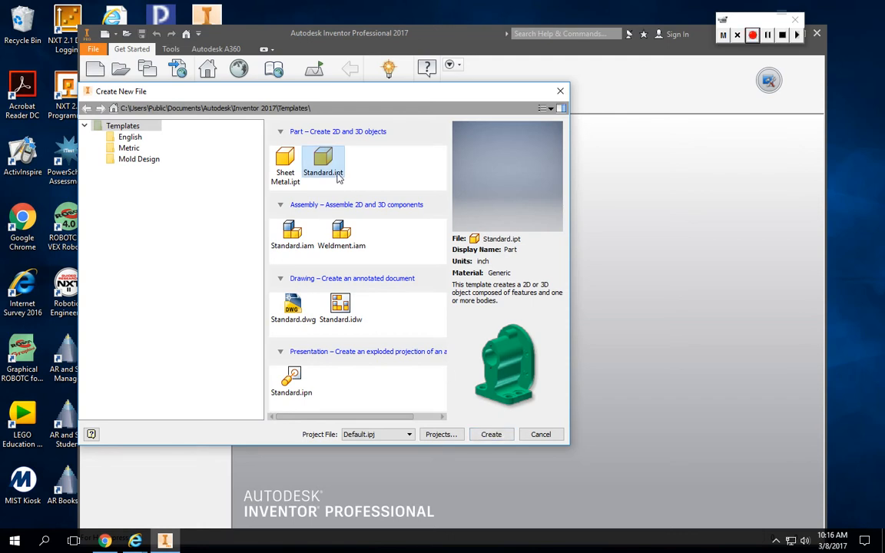
click(504, 437)
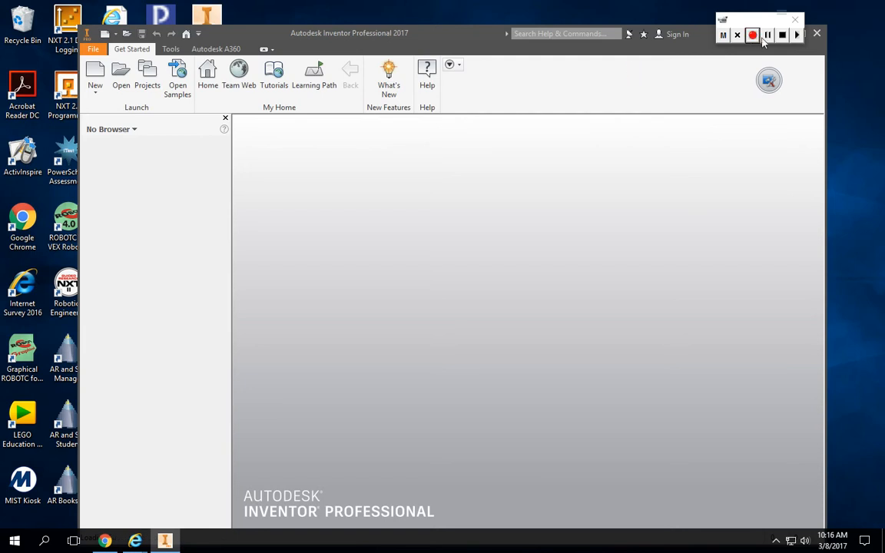
click(769, 37)
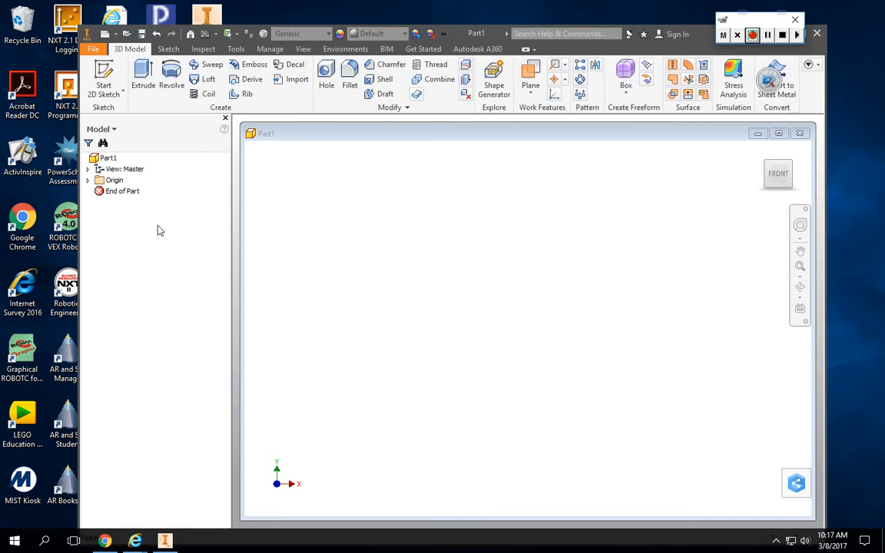
click(123, 169)
click(303, 49)
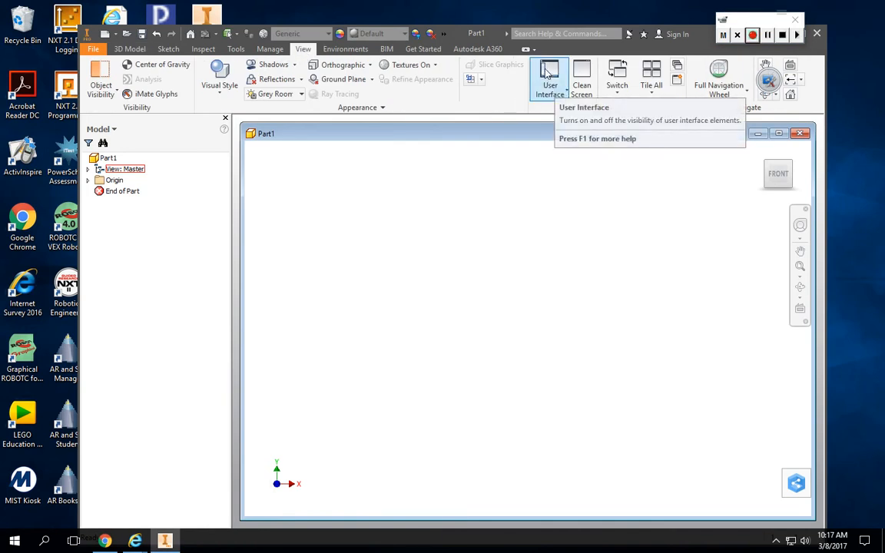
click(557, 90)
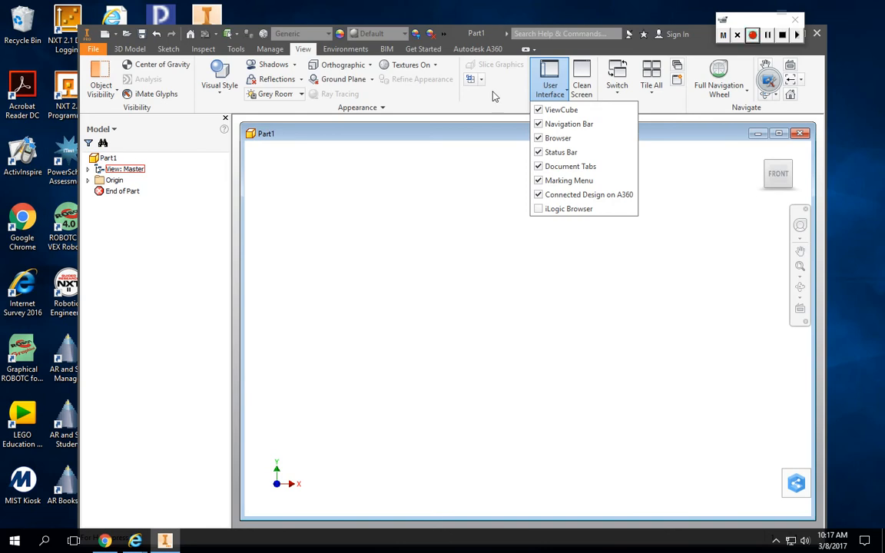
click(536, 79)
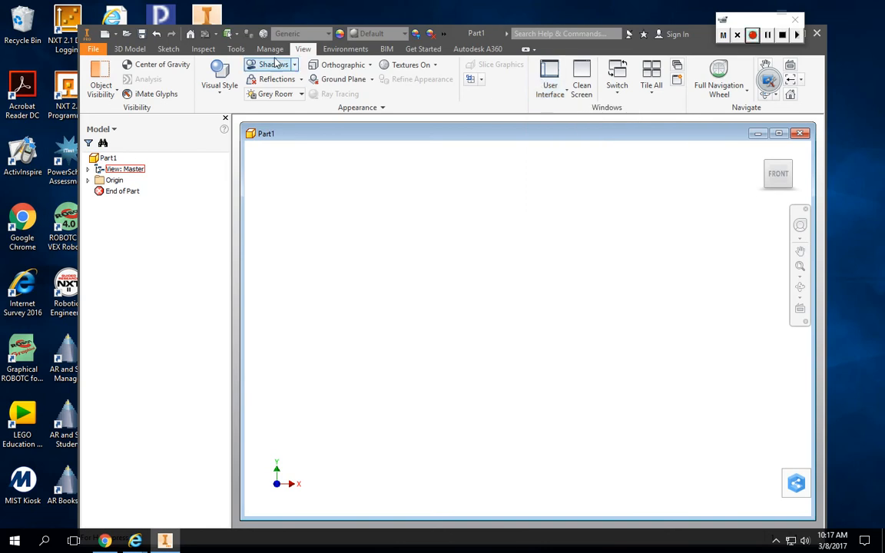
In the application's color options, set the background to 1 Color with the Presentation scheme and apply the settings.
click(235, 49)
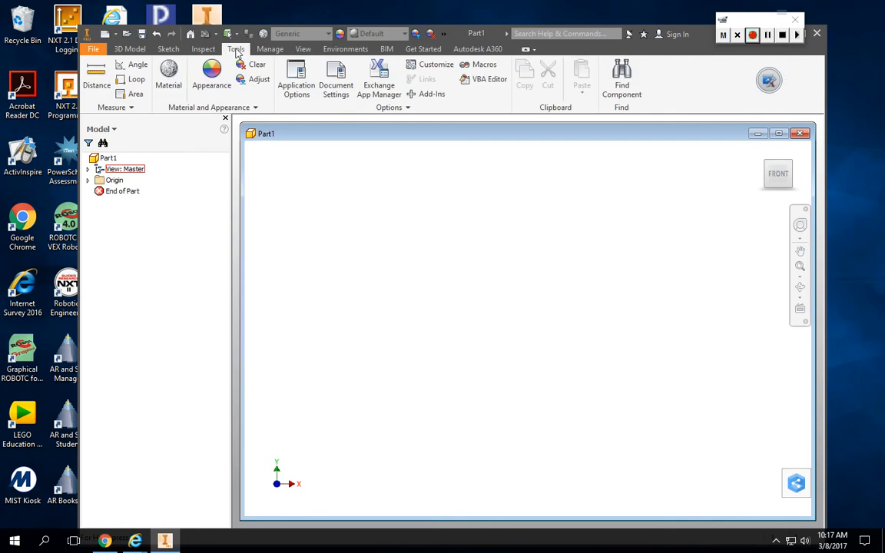
click(298, 87)
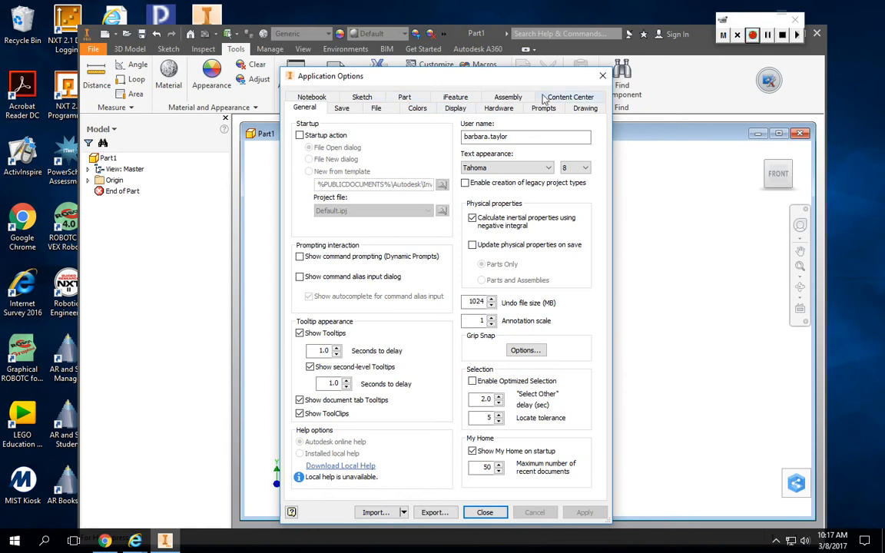
click(425, 111)
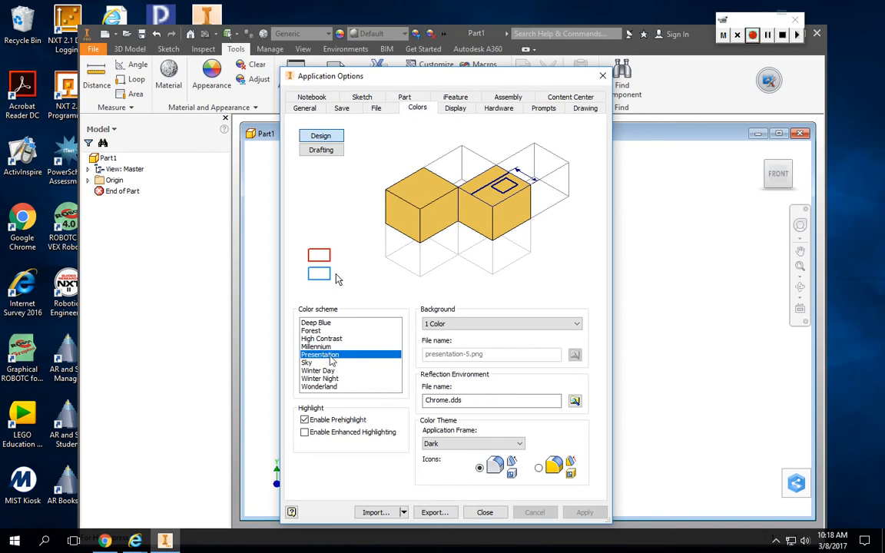
click(459, 324)
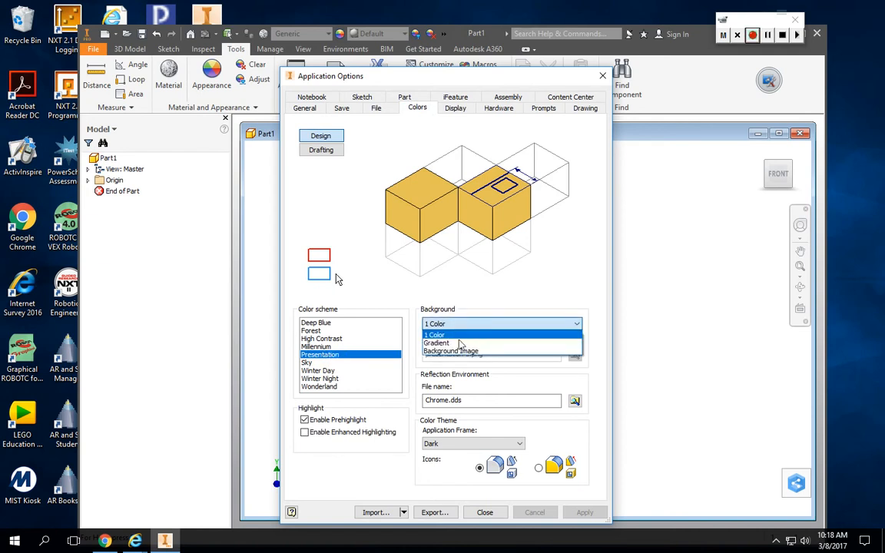
click(440, 335)
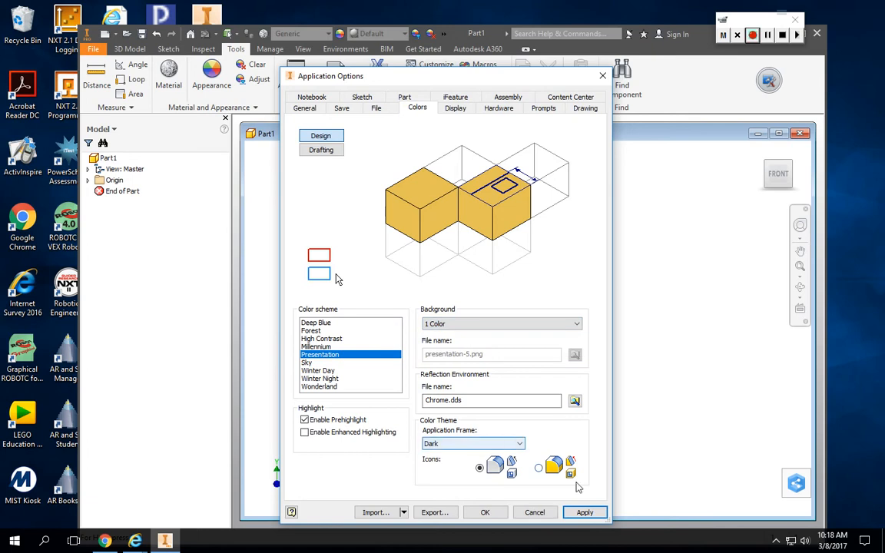
click(584, 512)
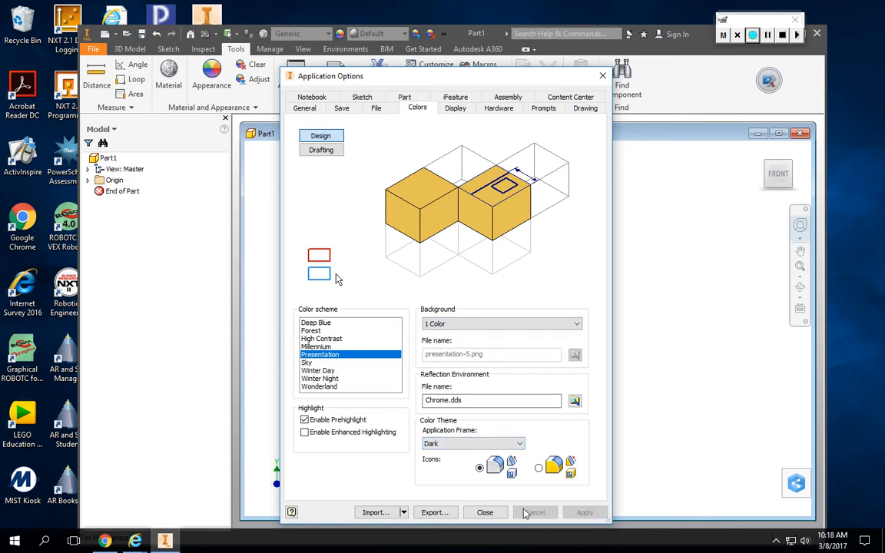
click(485, 512)
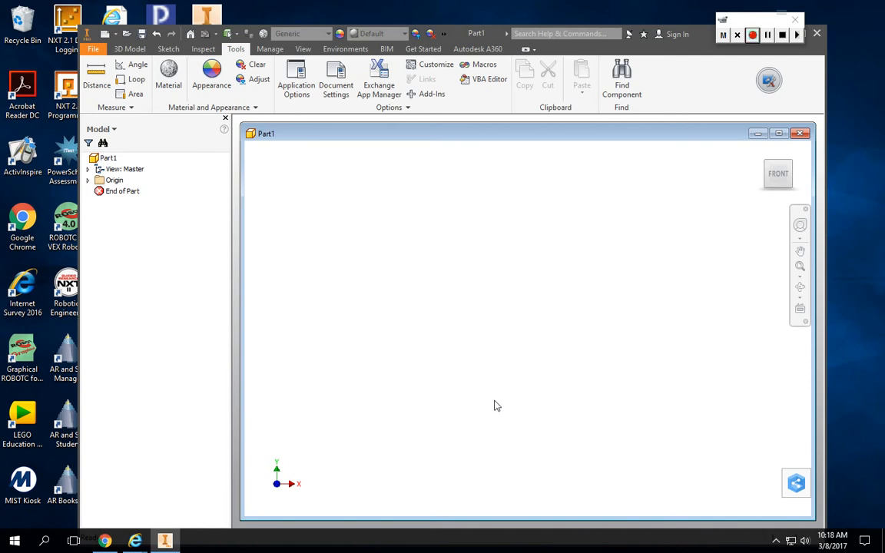
click(120, 50)
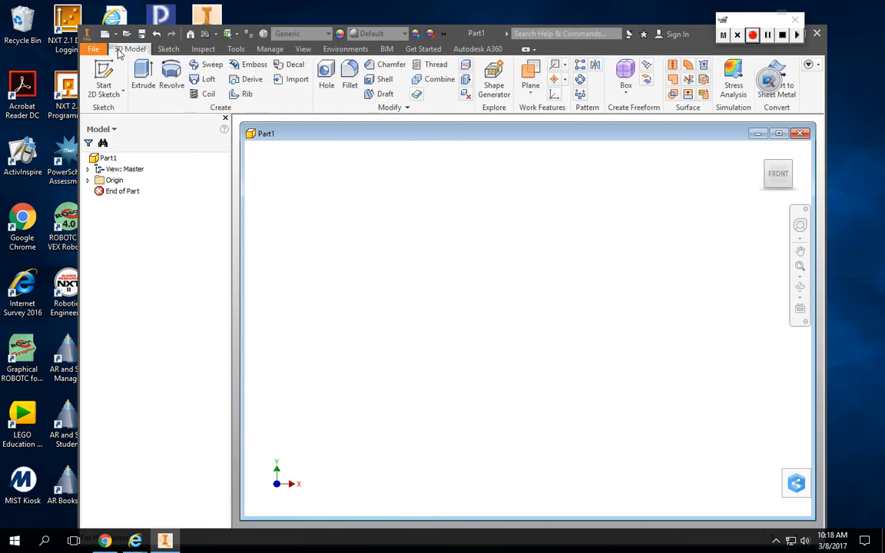
click(158, 50)
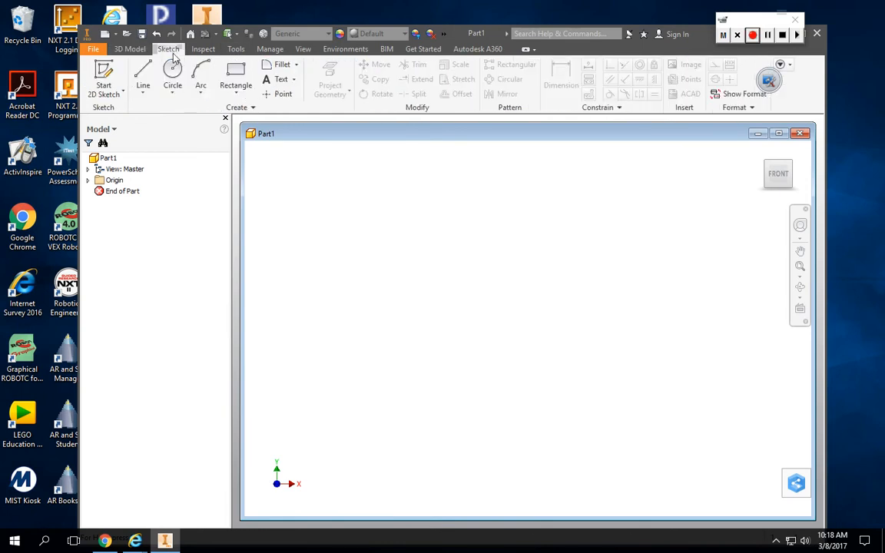
click(128, 50)
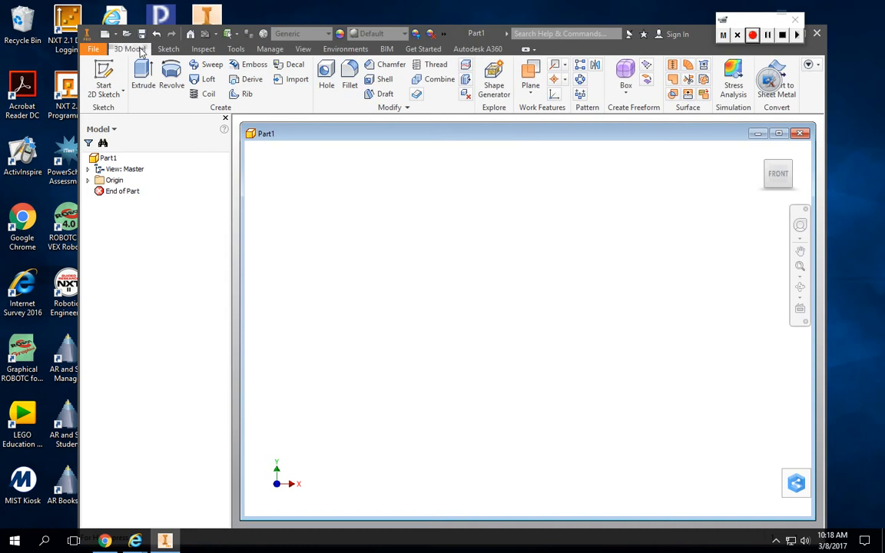
click(235, 49)
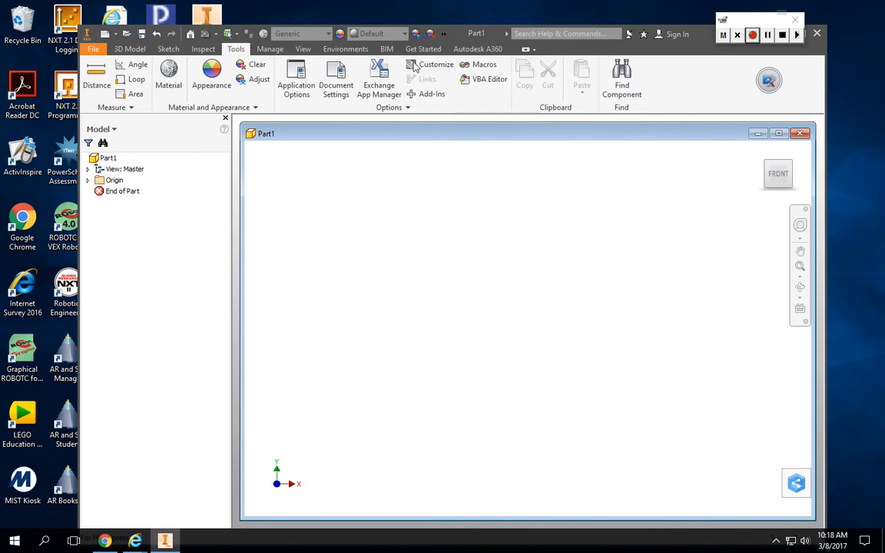
Start a 2D sketch on the horizontal XZ plane of the part.
click(129, 49)
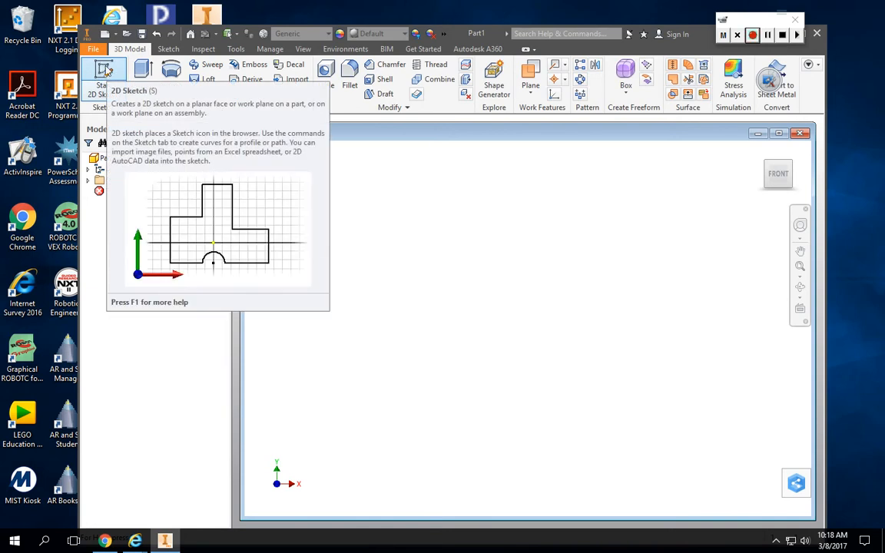
click(122, 95)
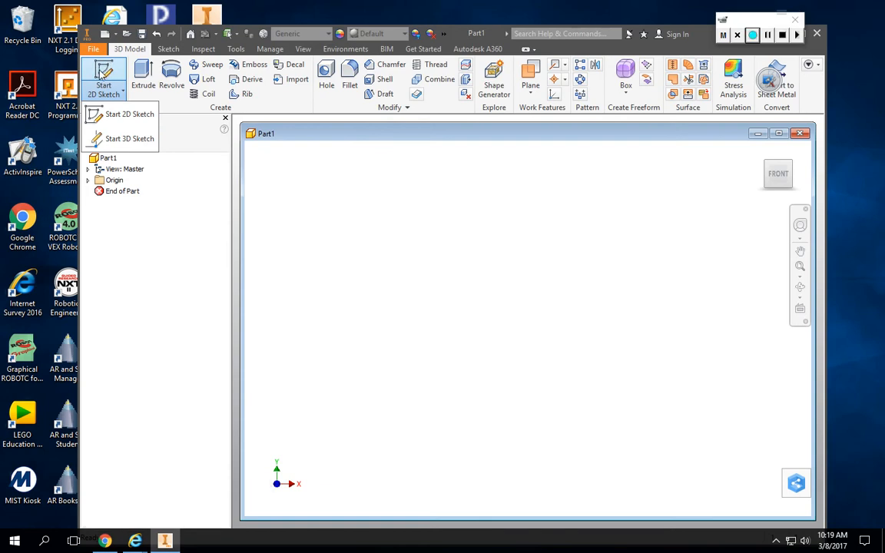
click(104, 73)
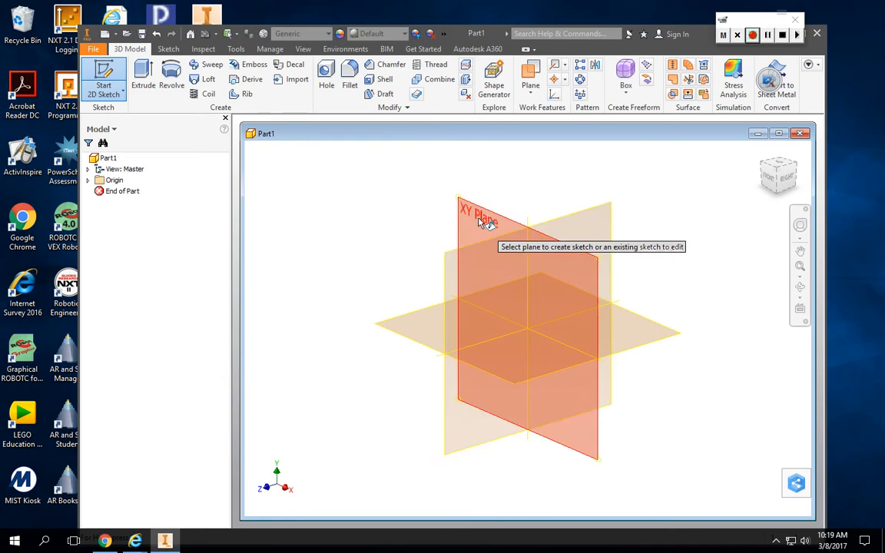
click(428, 335)
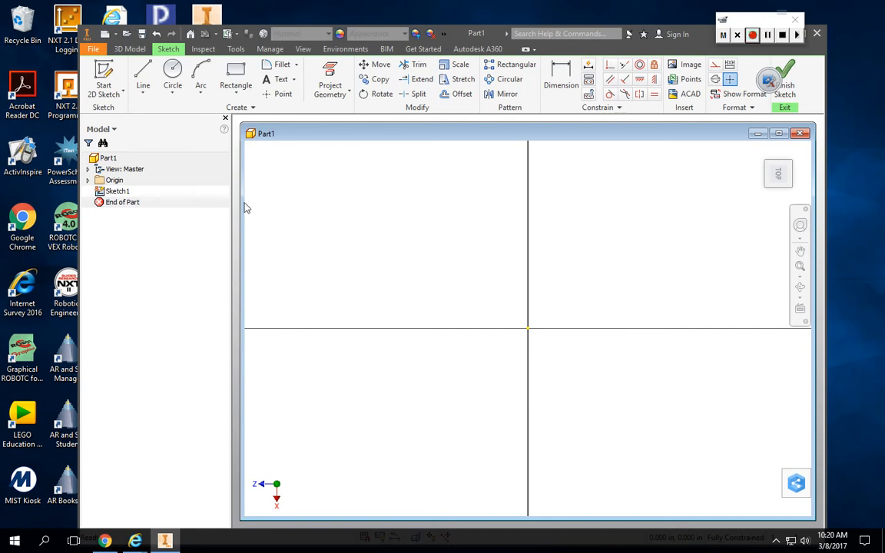
Sketch a rectangle around the origin, about 0.735 in wide and 0.563 in high.
click(236, 73)
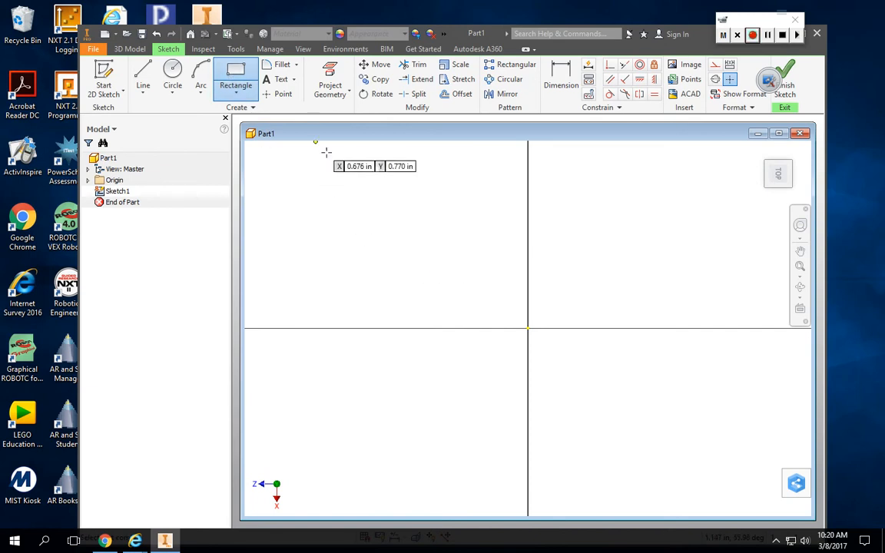
click(398, 241)
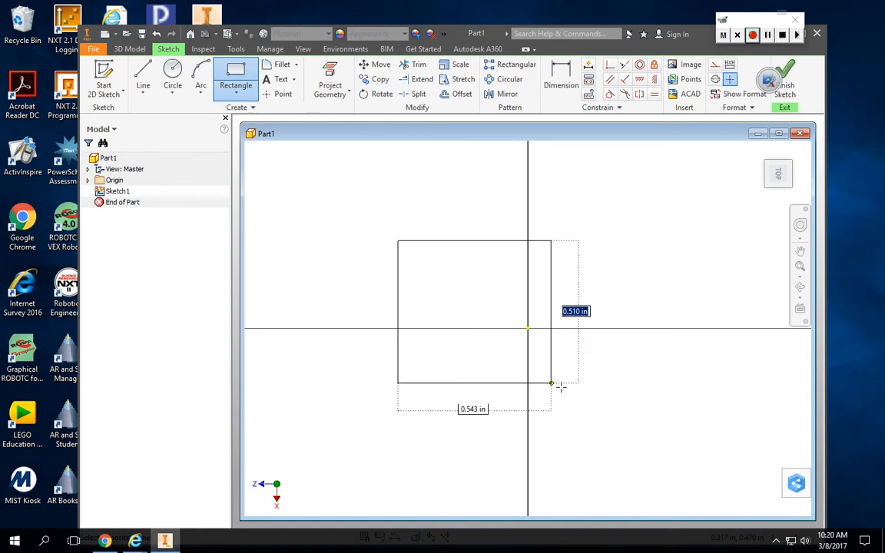
click(600, 395)
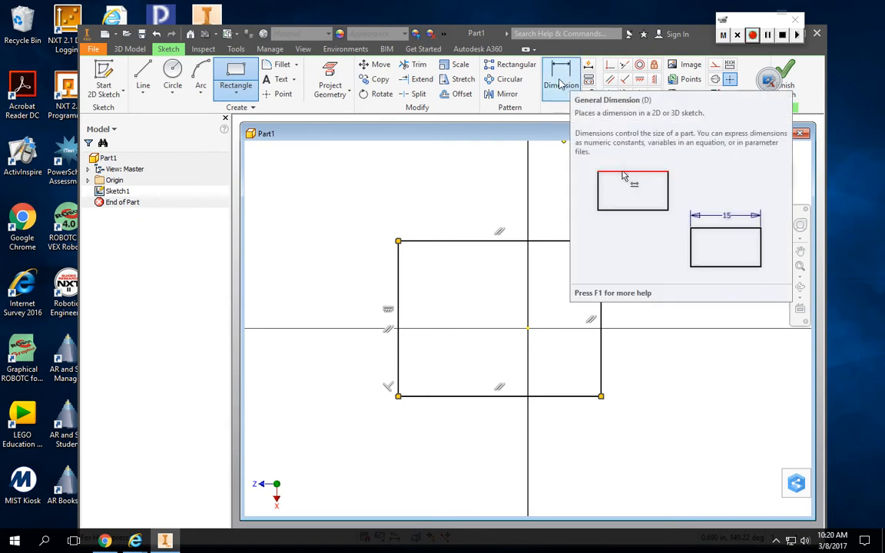
Dimension the rectangle's upper horizontal edge and set its length to 4 in.
click(562, 85)
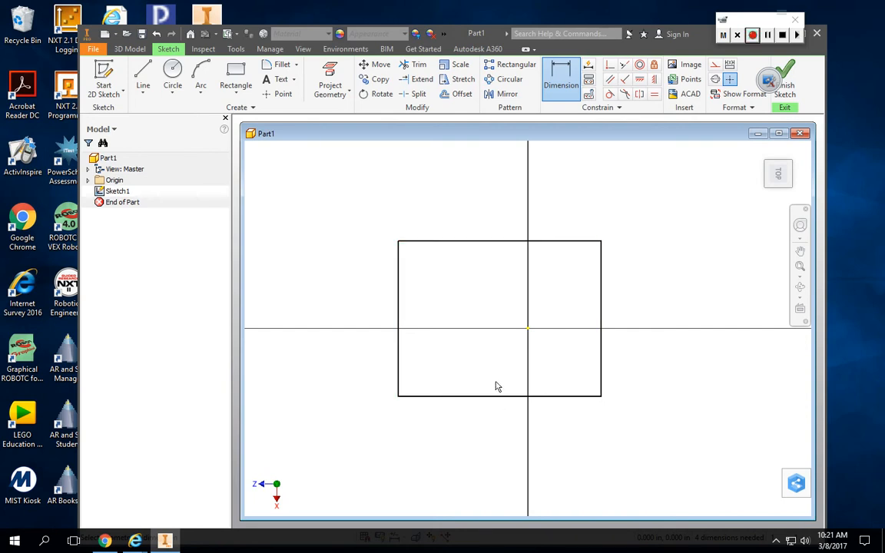
click(492, 243)
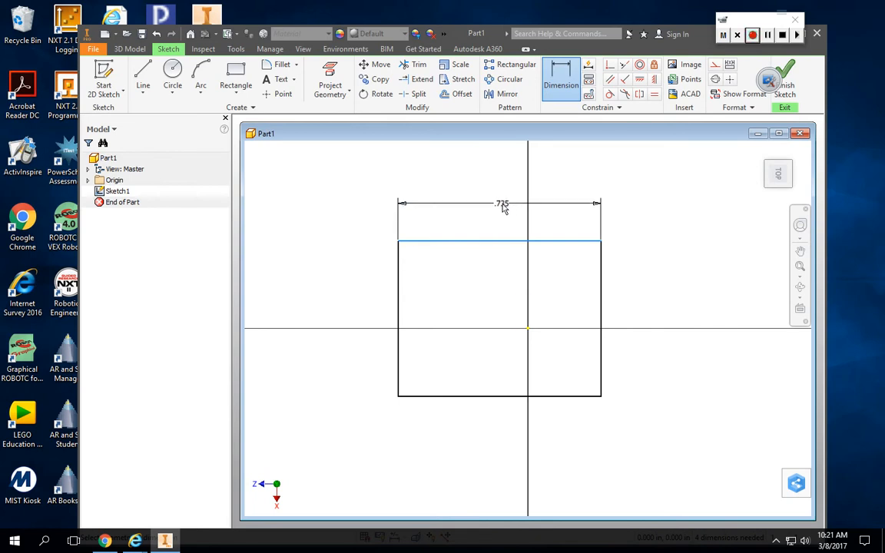
click(503, 208)
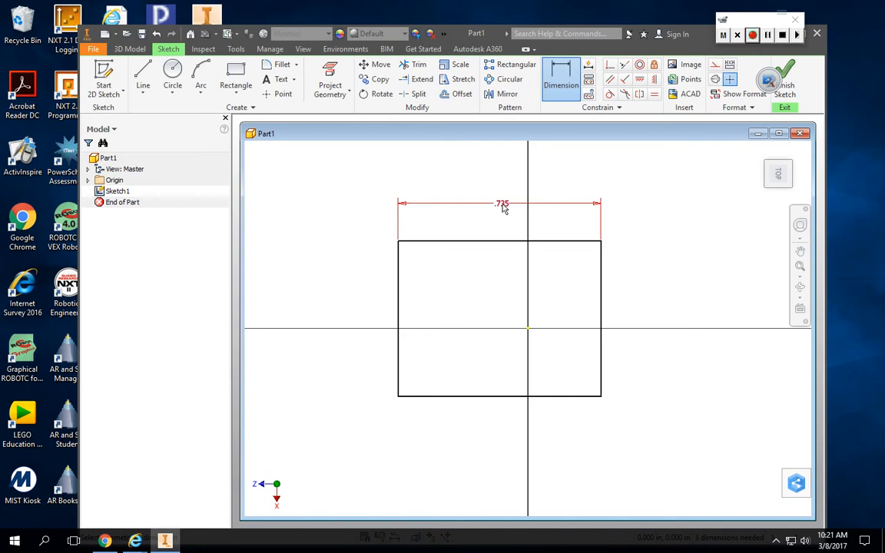
double_click(502, 206)
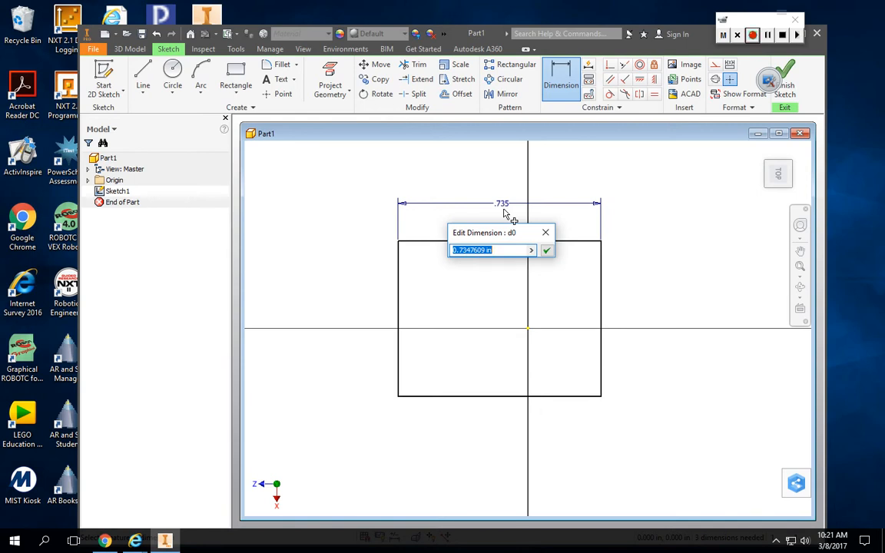
key(BackSpace)
text(4)
key(Return)
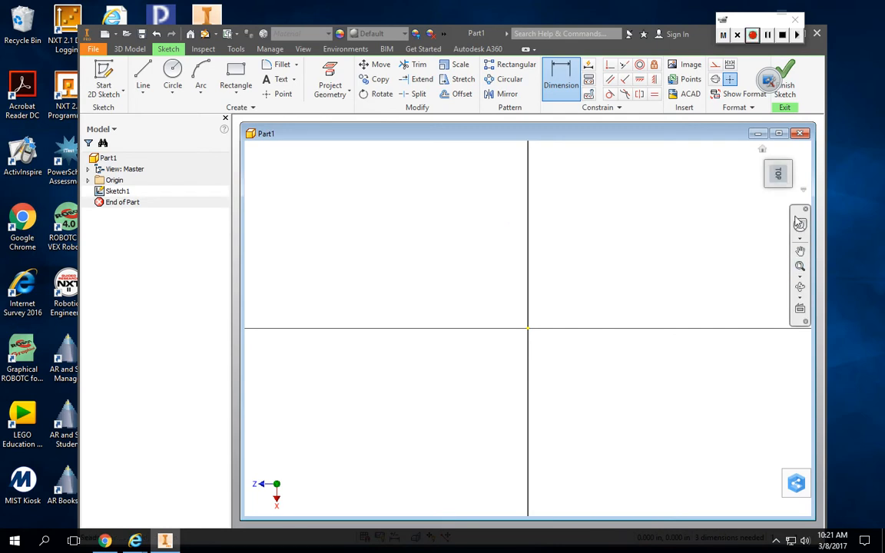
Dimension the rectangle's left vertical edge and set its length to 3 in.
click(800, 268)
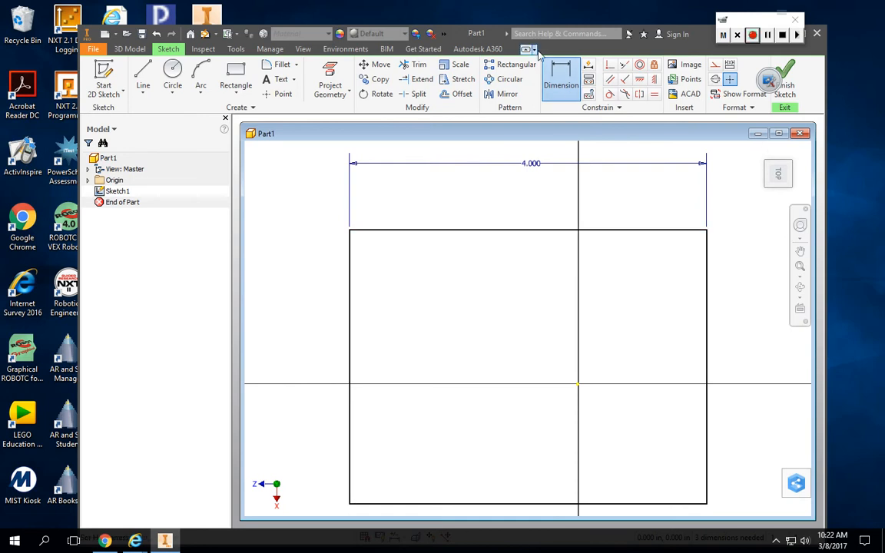
click(563, 86)
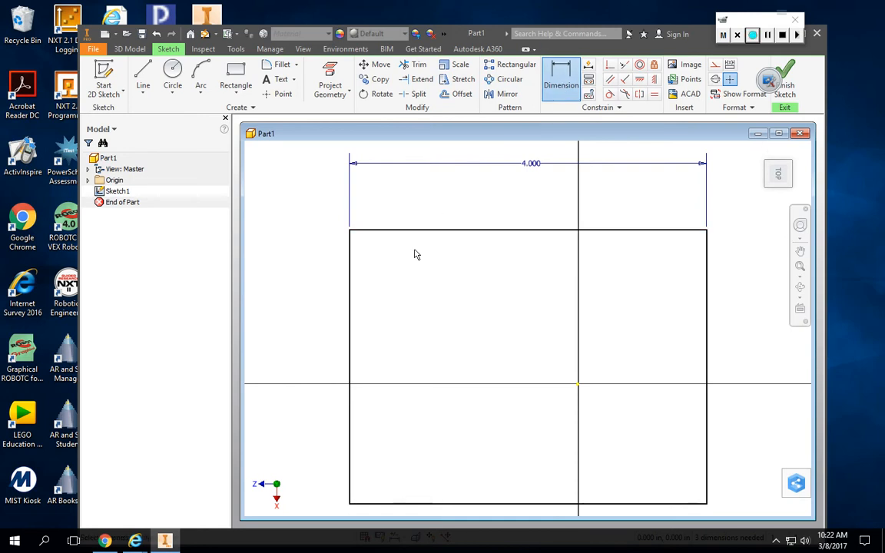
click(350, 344)
click(308, 345)
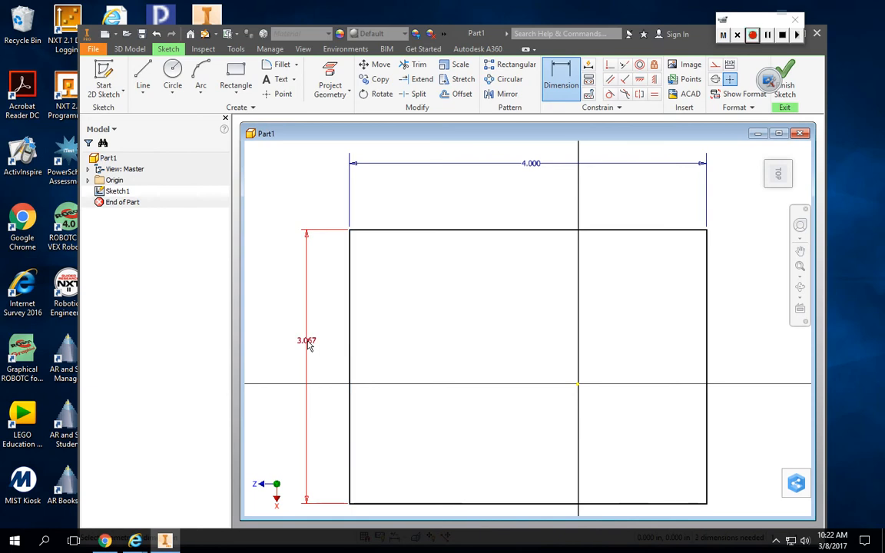
click(308, 344)
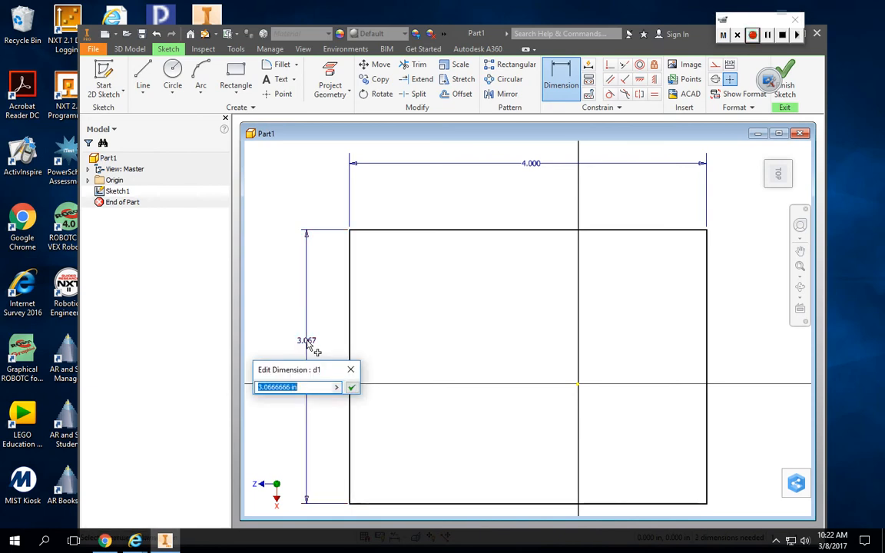
text(3)
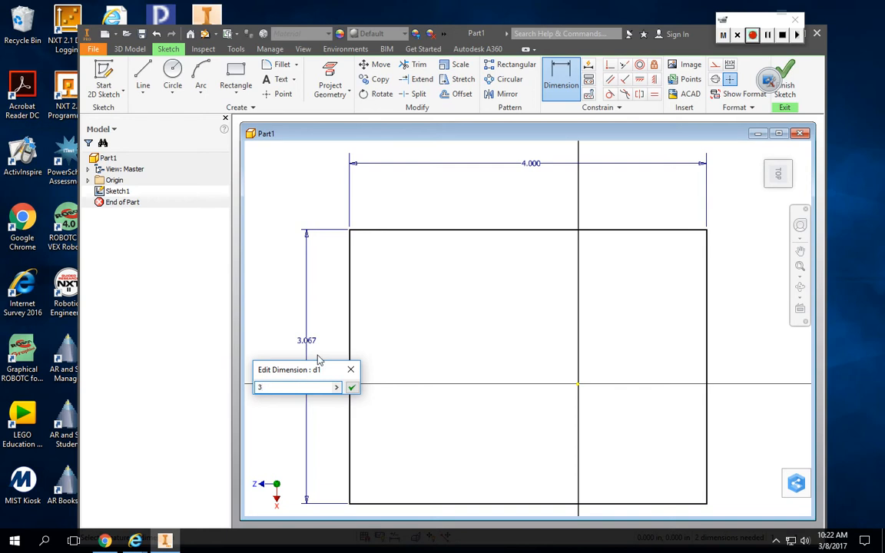
click(352, 388)
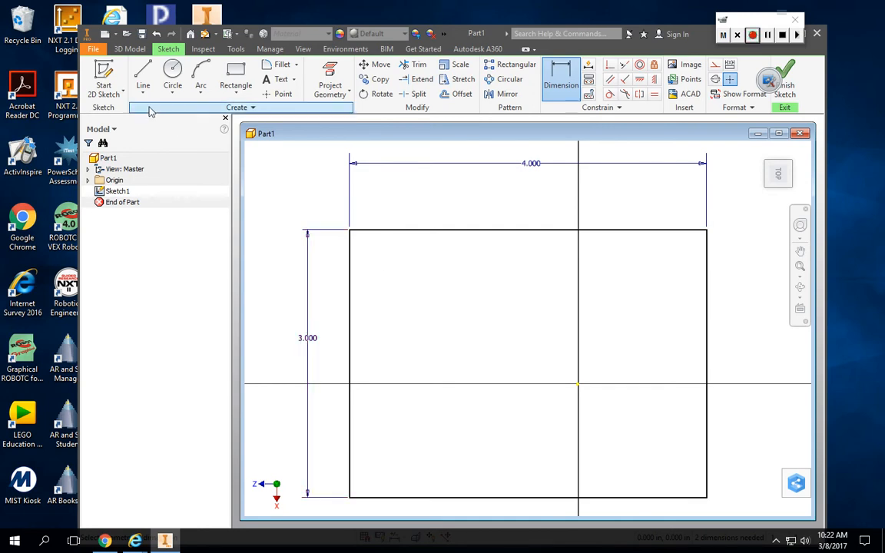
Create a new part from the Standard.ipt template and start a 2D sketch on its horizontal XZ plane.
click(93, 49)
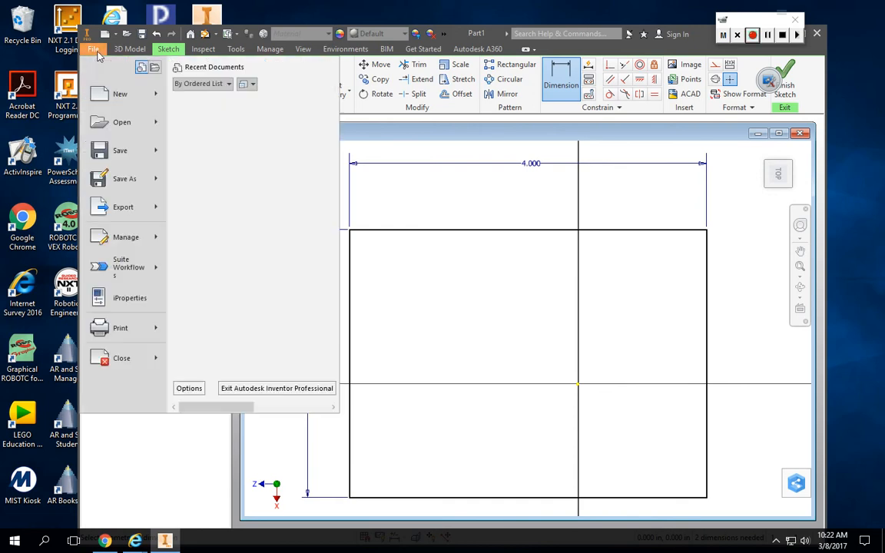
click(116, 94)
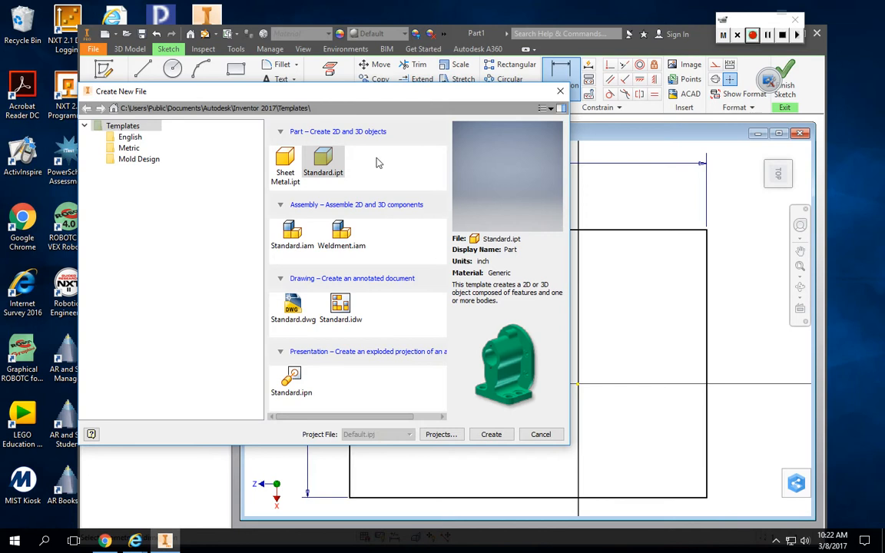
click(321, 163)
click(491, 435)
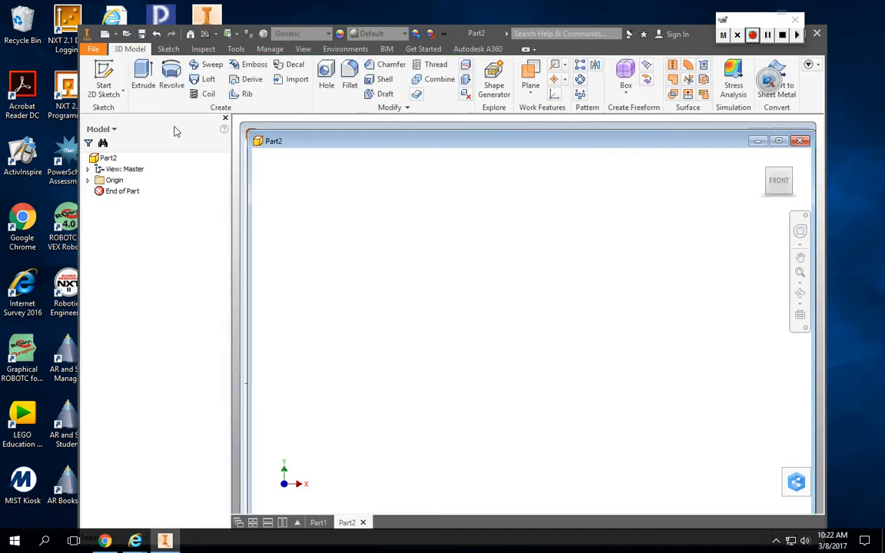
click(105, 71)
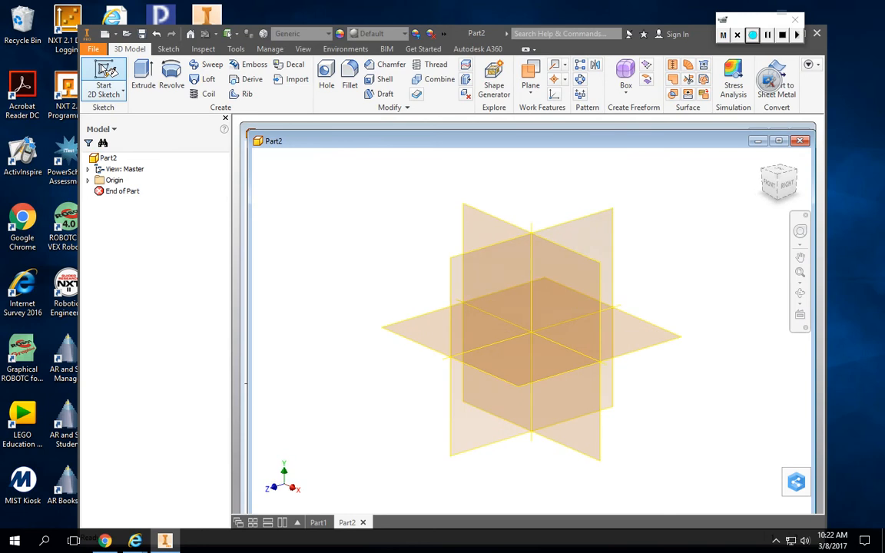
click(423, 338)
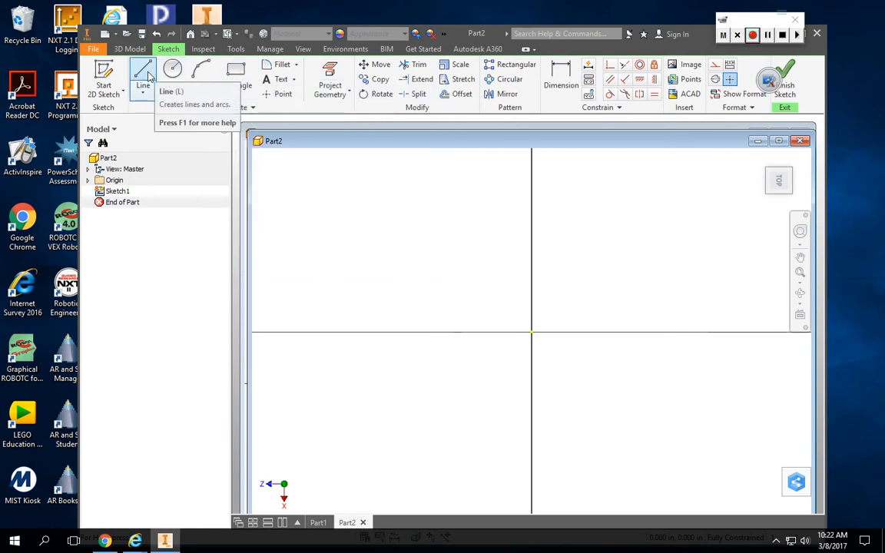
Sketch a closed L-shaped line profile about 0.6 in high and 0.97 in wide, with an upright leg about 0.26 in wide and foot about 0.17 in high.
click(146, 74)
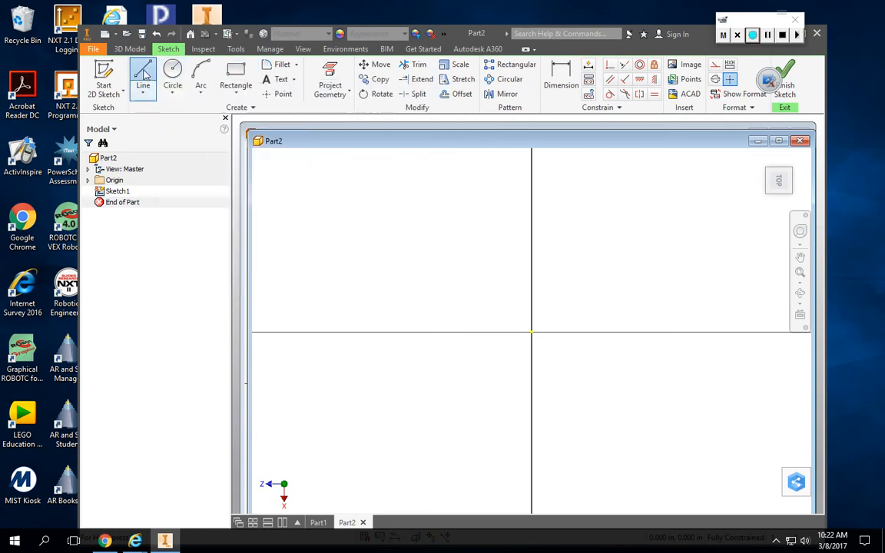
click(378, 236)
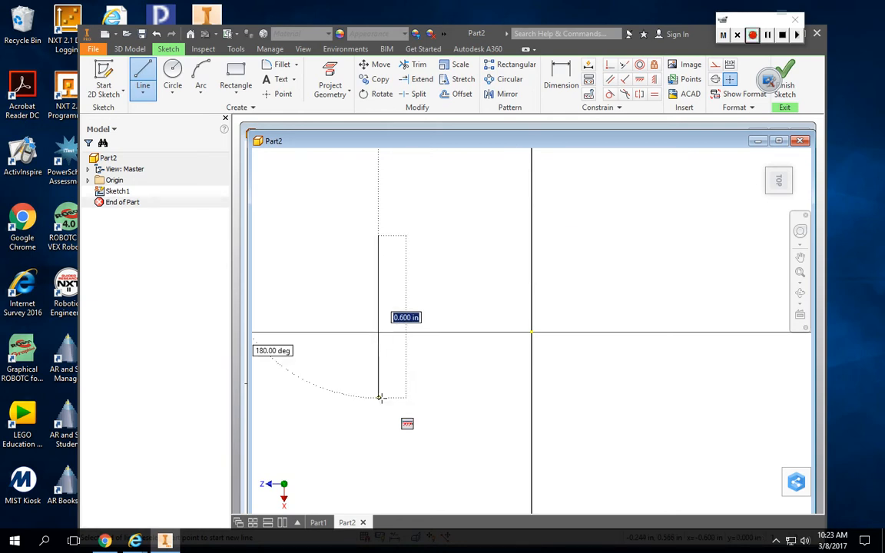
click(380, 398)
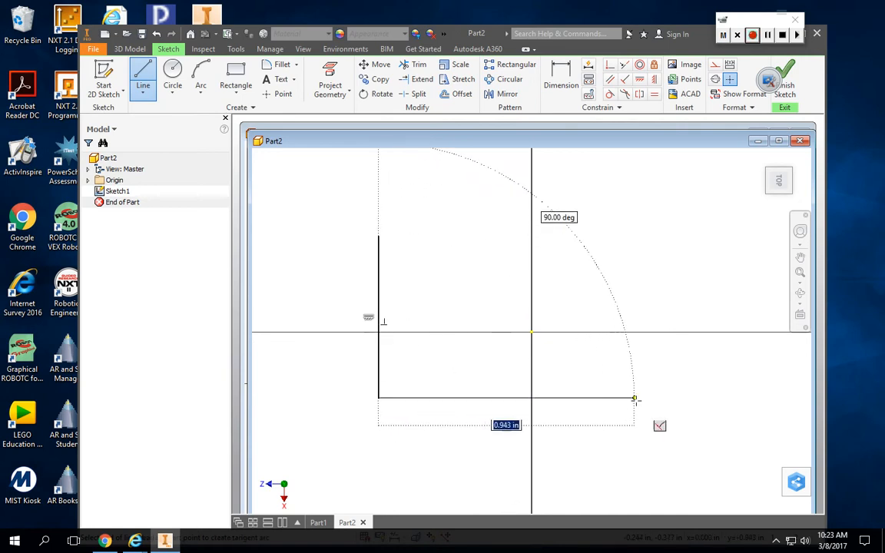
click(643, 397)
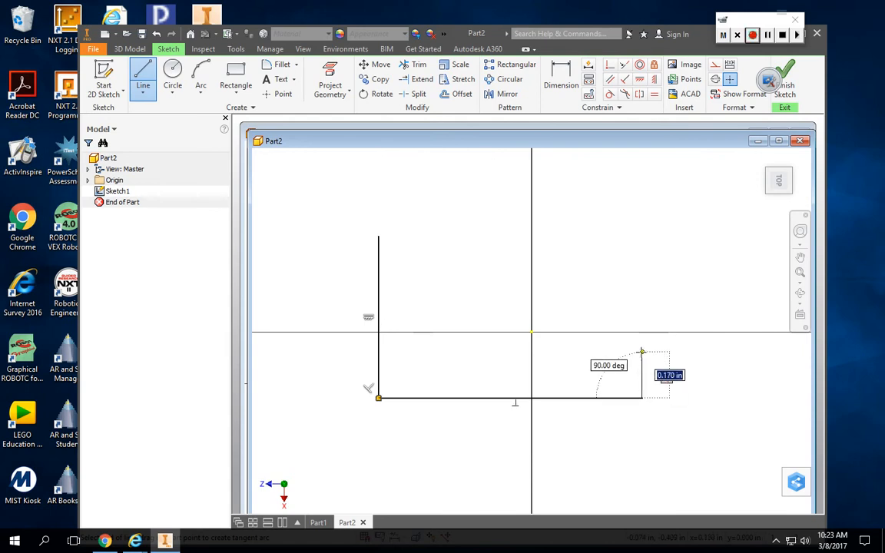
click(641, 354)
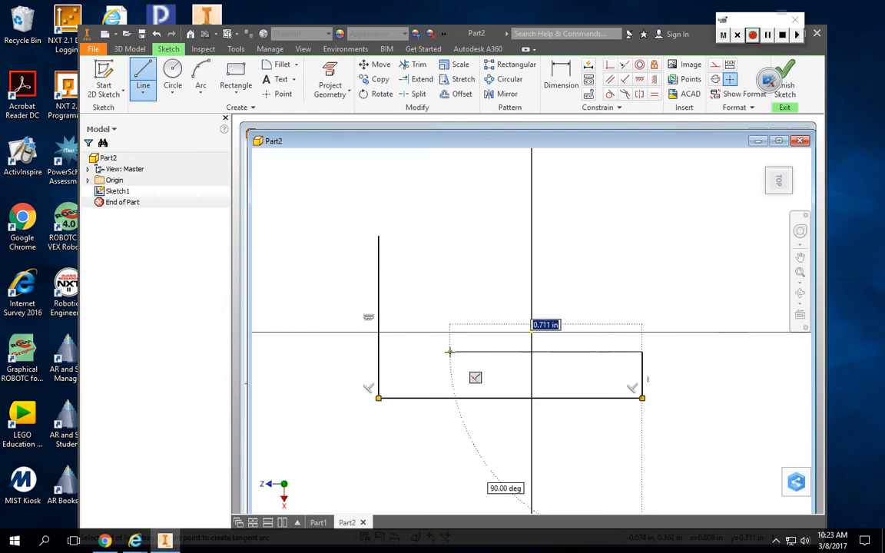
click(449, 352)
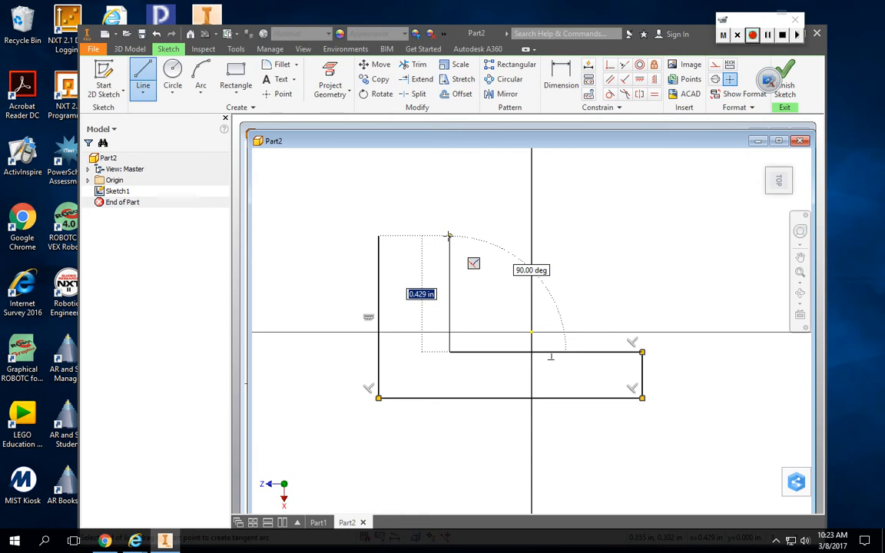
click(449, 235)
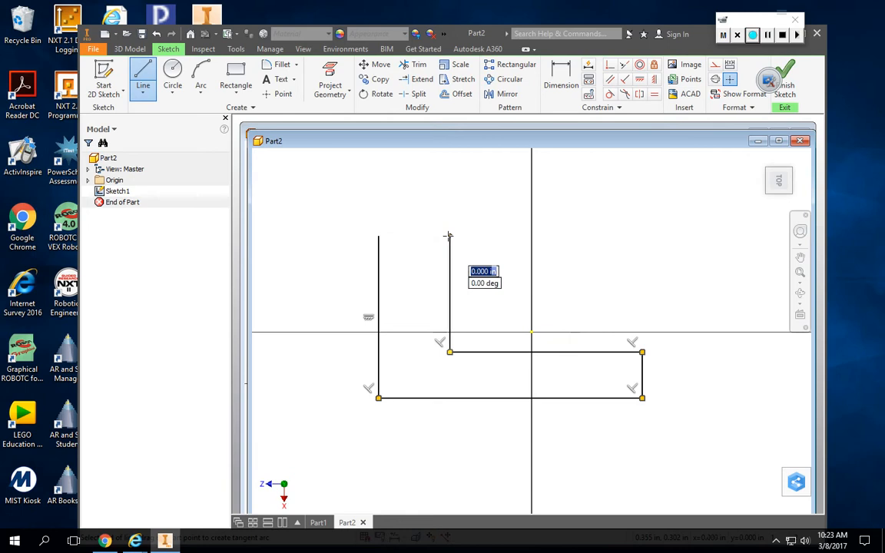
click(378, 236)
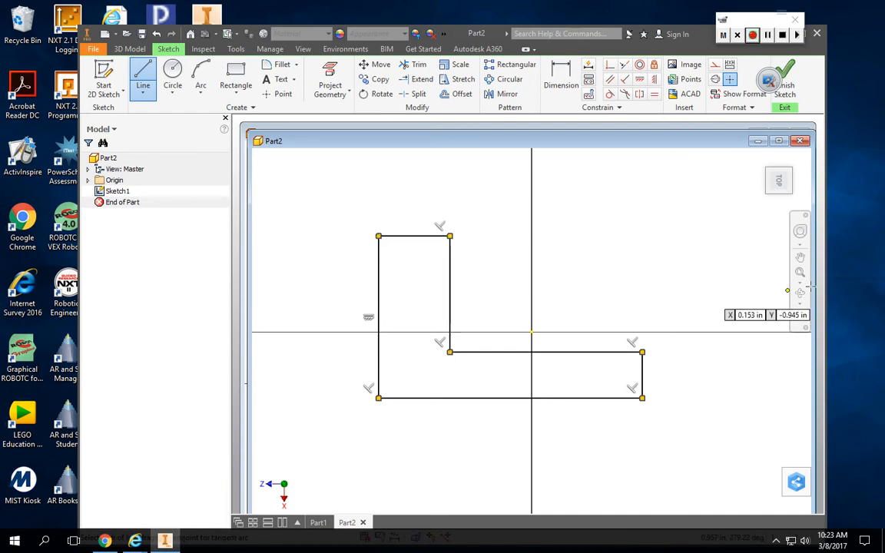
Dimension the L-profile's long left vertical edge and set its length to 3 in.
click(560, 79)
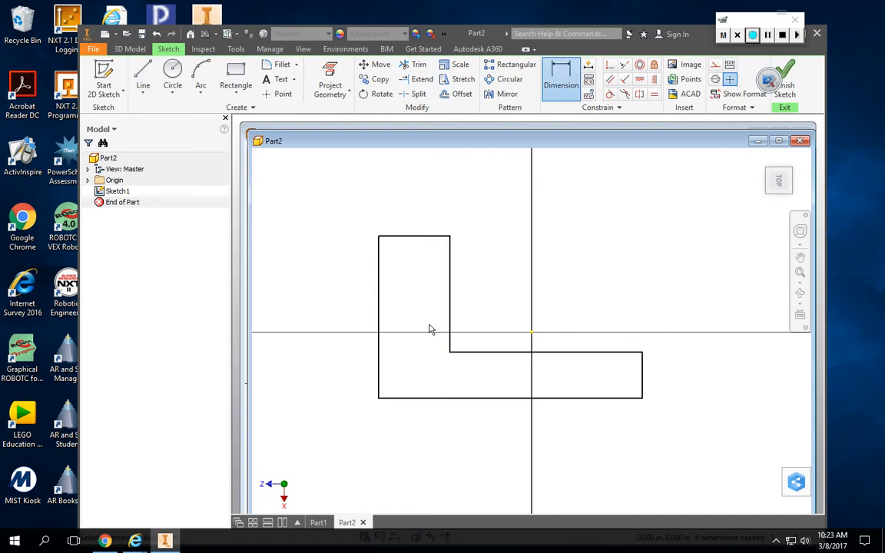
click(379, 301)
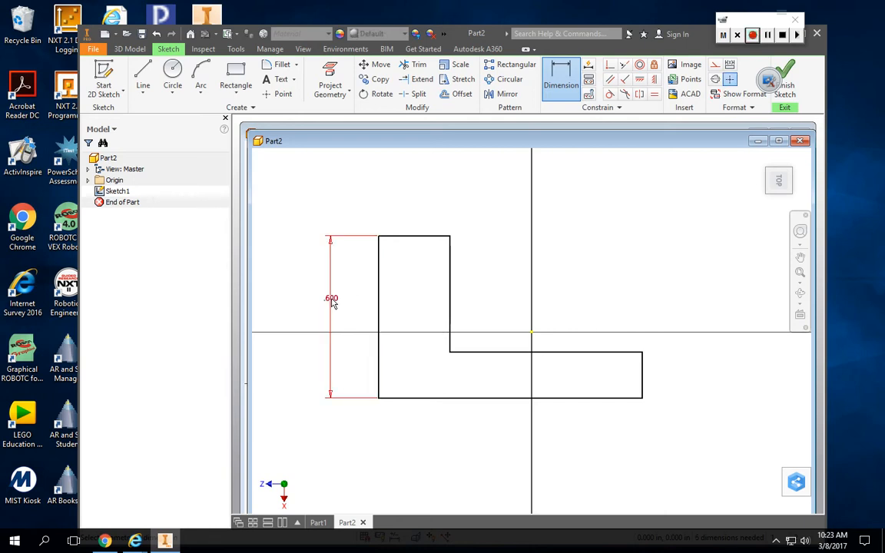
click(332, 302)
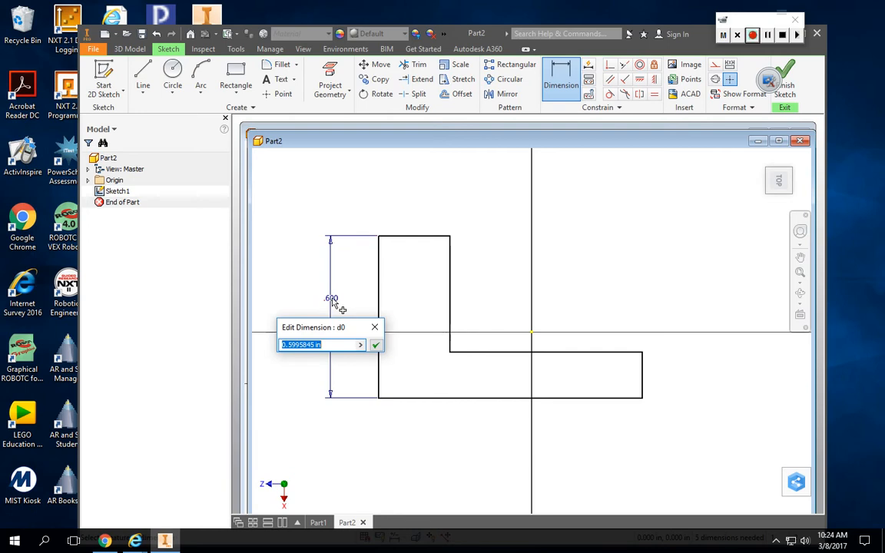
text(3)
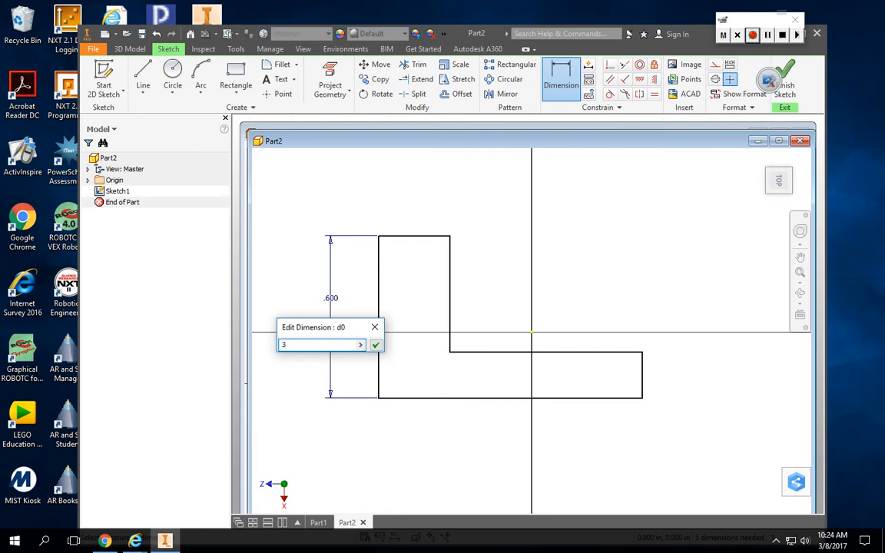
key(Return)
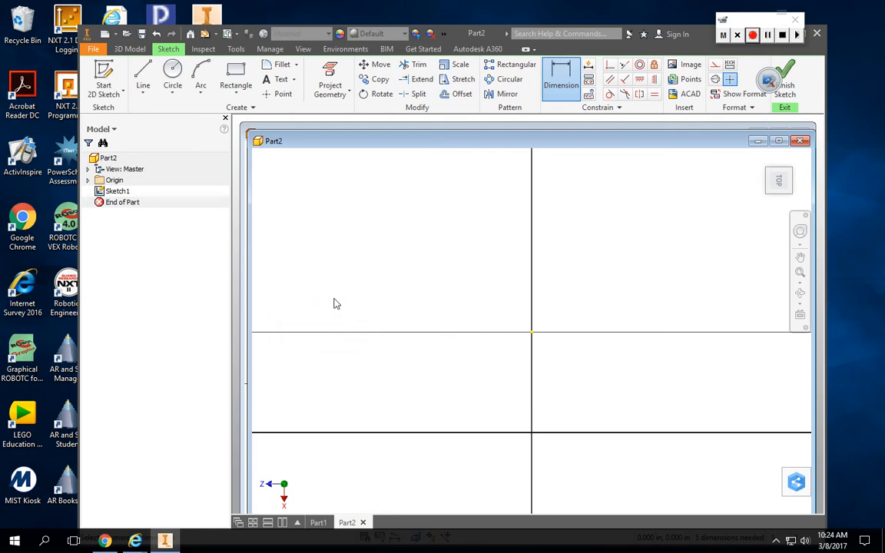
Dimension the short vertical edge at the right end of the L-profile and set it to 1 in.
click(784, 190)
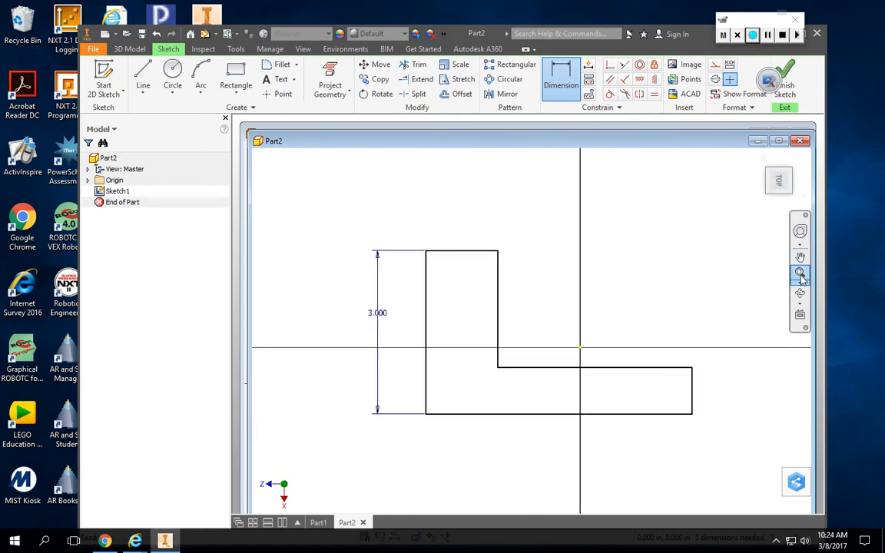
click(693, 399)
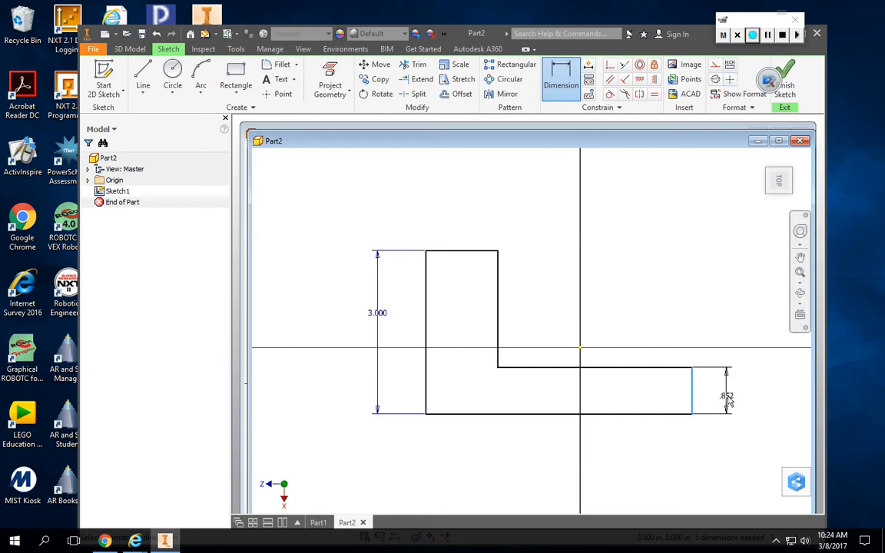
click(732, 396)
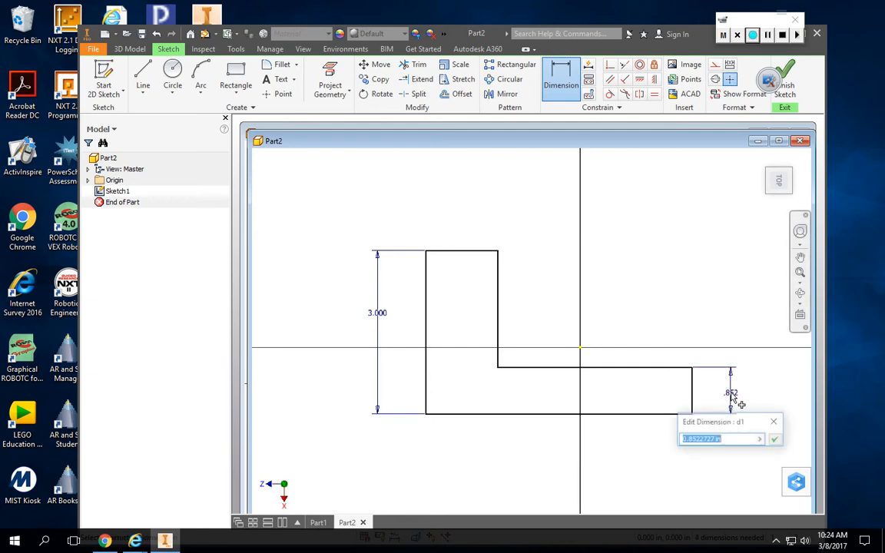
text(1)
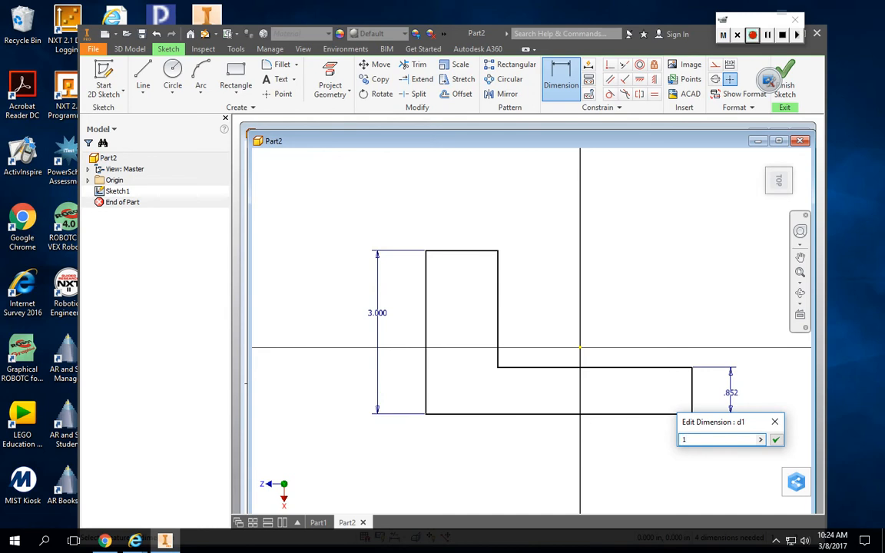
key(Return)
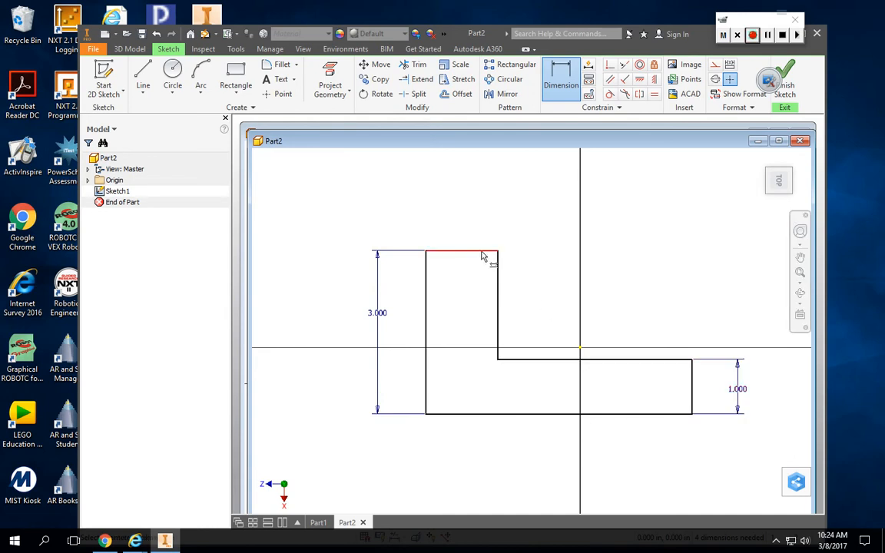
Dimension the L-profile's bottom horizontal edge and set its length to 4 in.
click(543, 417)
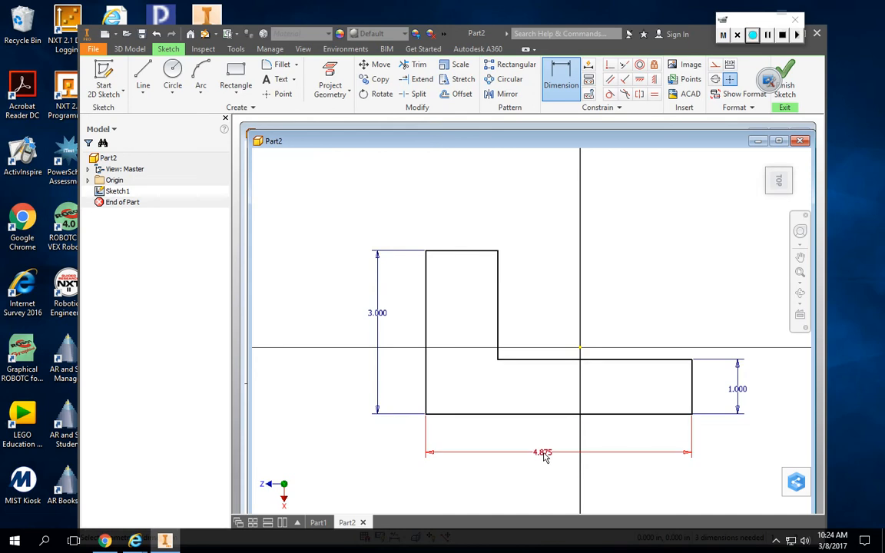
click(543, 454)
text(4.874998)
key(Return)
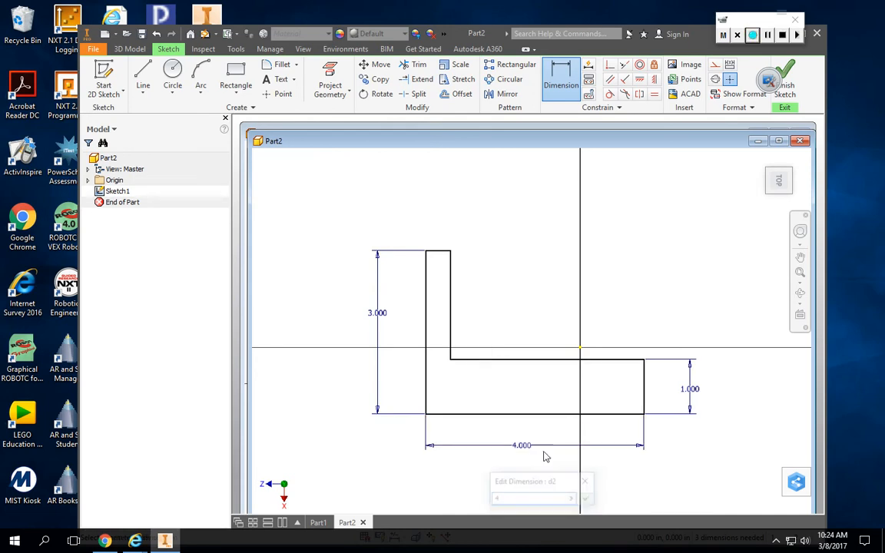
Dimension the short top edge of the L-profile's upright leg and set its length to 1 1/2 in.
click(446, 254)
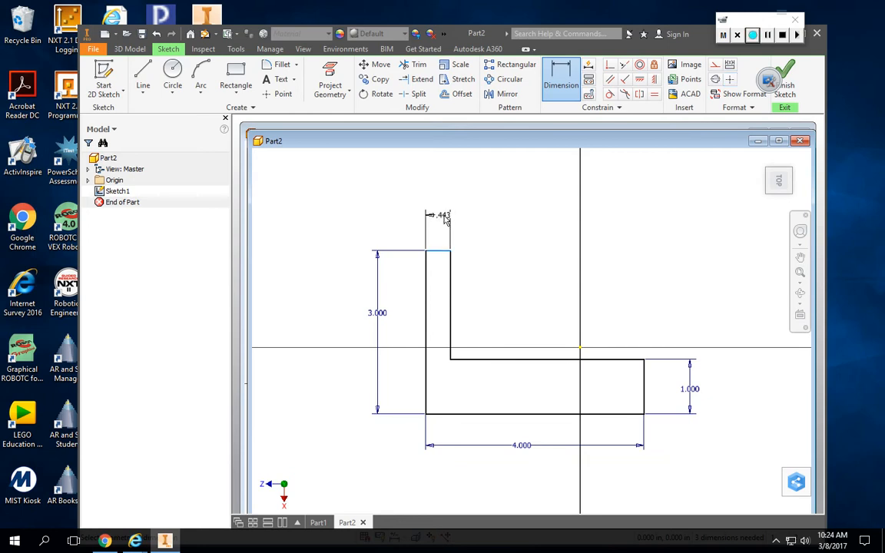
click(451, 224)
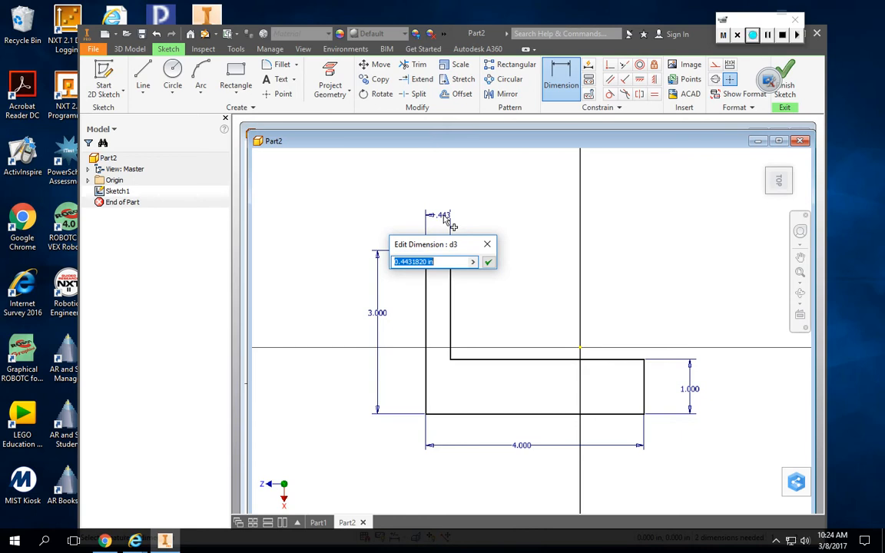
text(1 1/2)
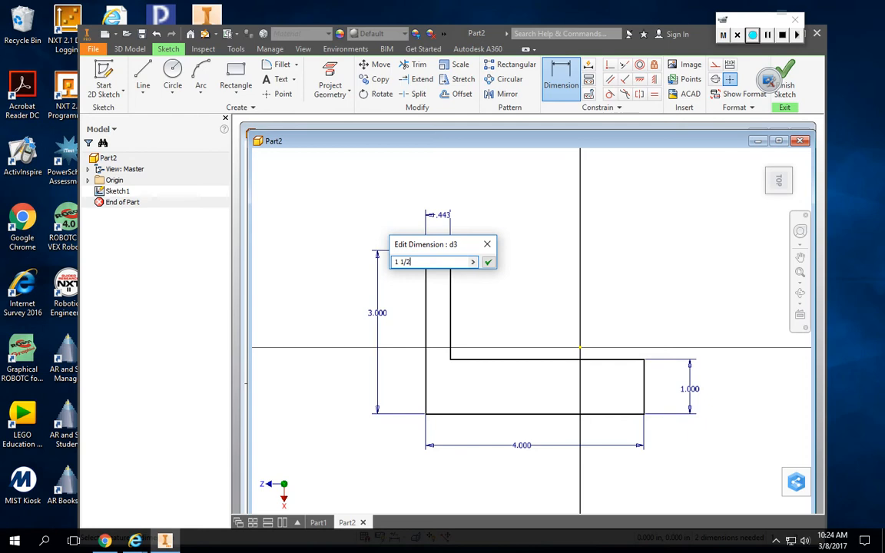
key(BackSpace)
key(BackSpace)
key(BackSpace)
key(BackSpace)
text(.1/)
key(Return)
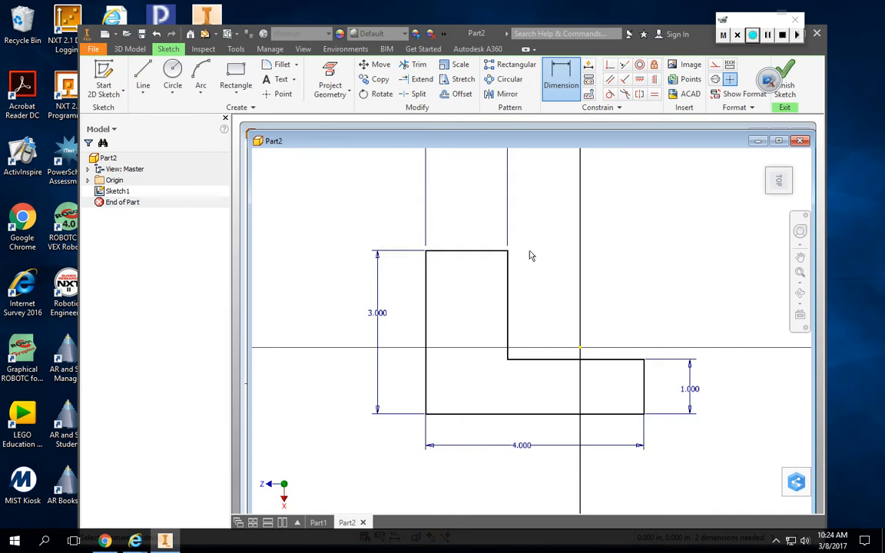
scroll(547, 268, down, 3)
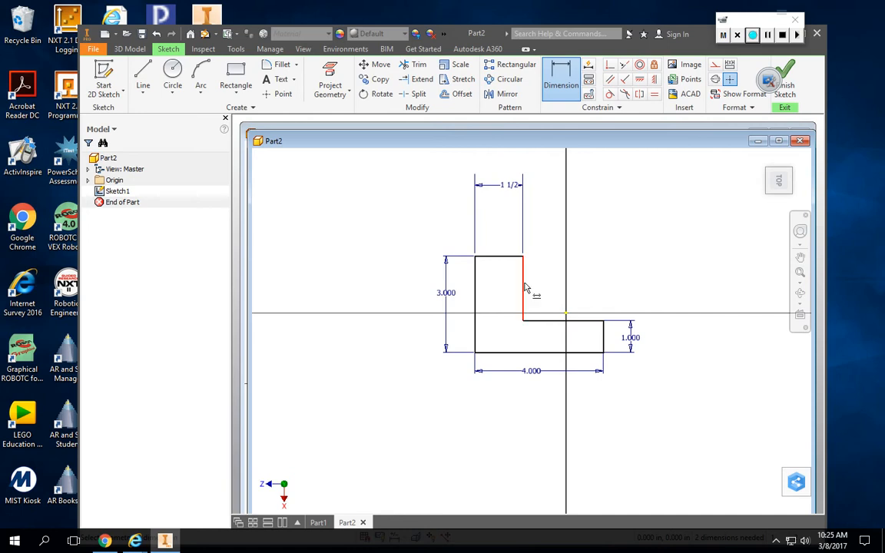
Finish the dimensioned L-profile sketch and return to part modelling.
click(783, 82)
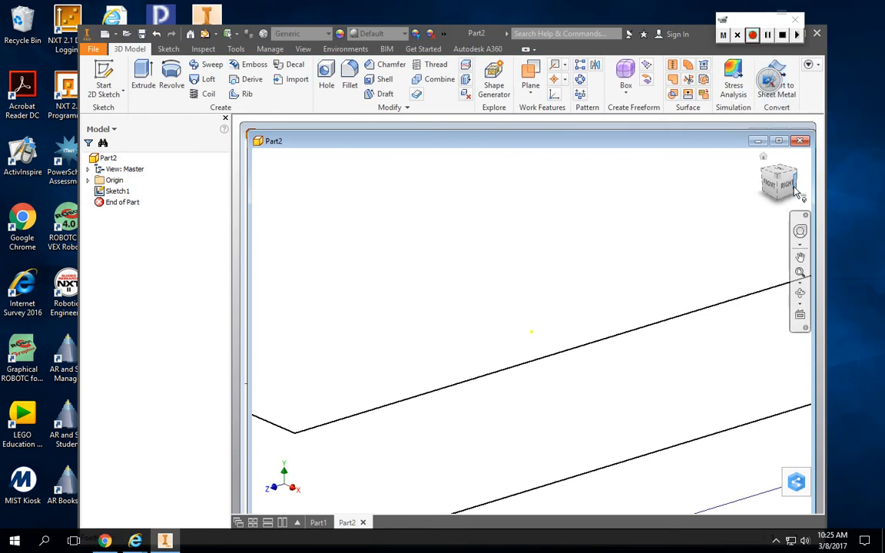
click(799, 273)
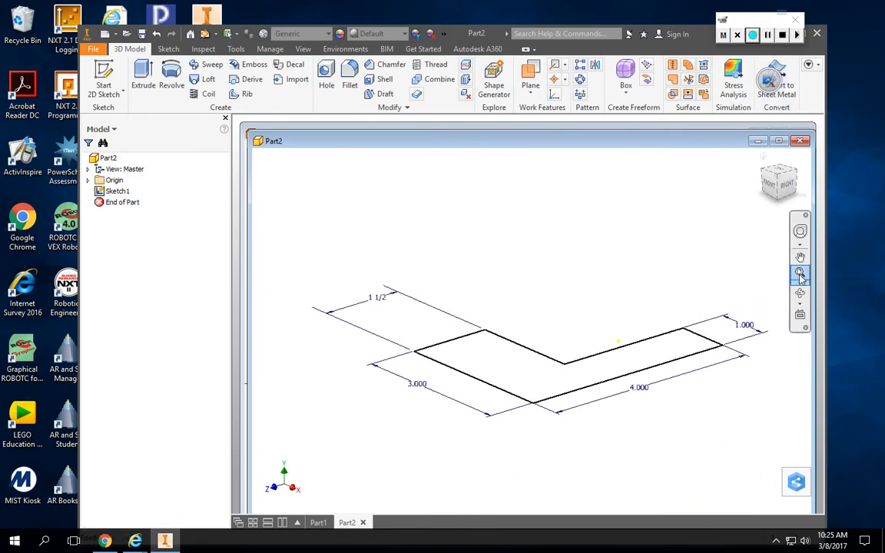
click(780, 174)
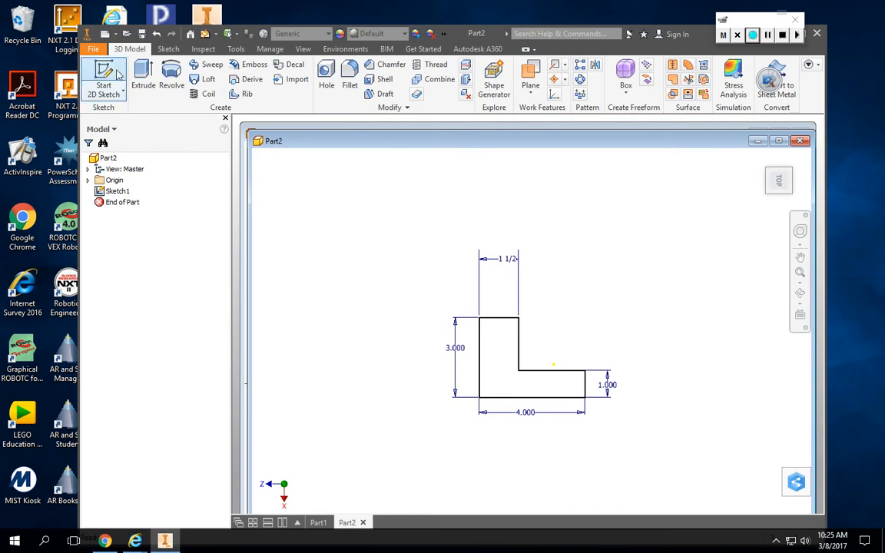
Extrude the L-profile as a new solid by a distance of 3 in in Direction 2.
click(168, 49)
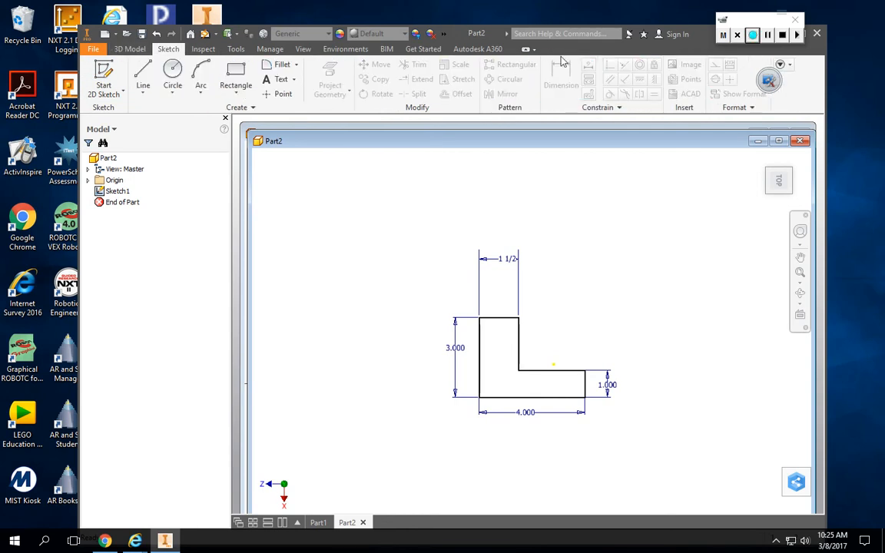
click(129, 49)
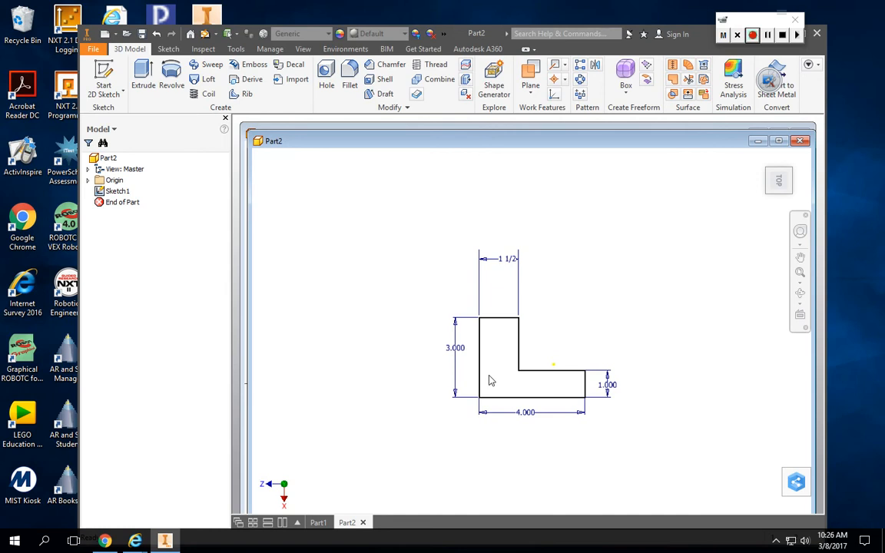
click(144, 75)
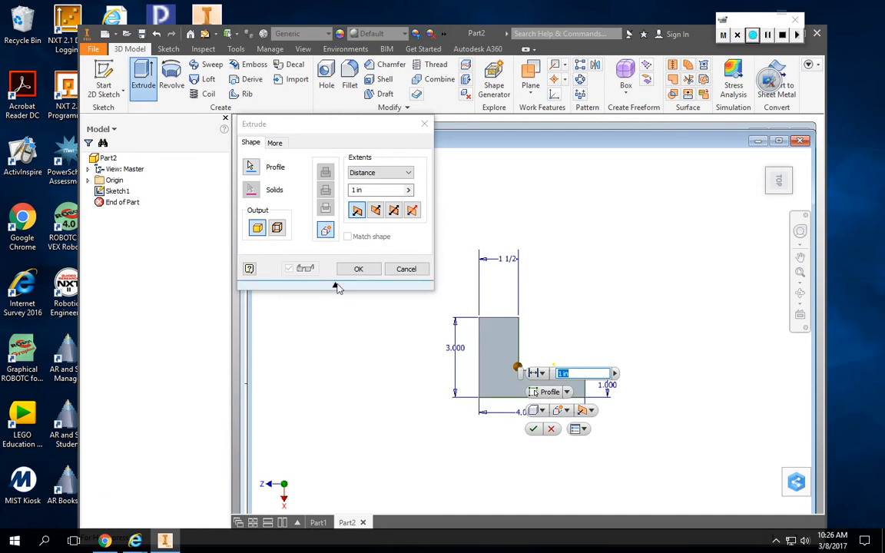
click(335, 286)
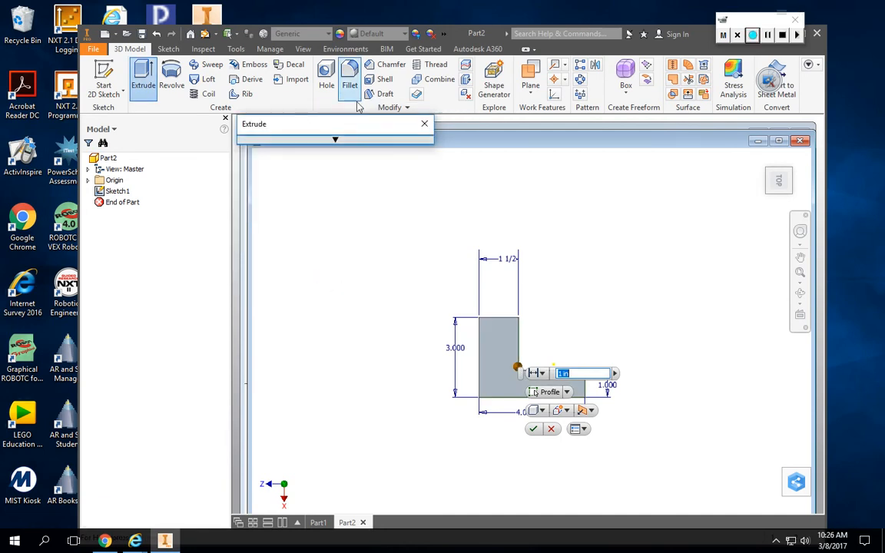
click(335, 141)
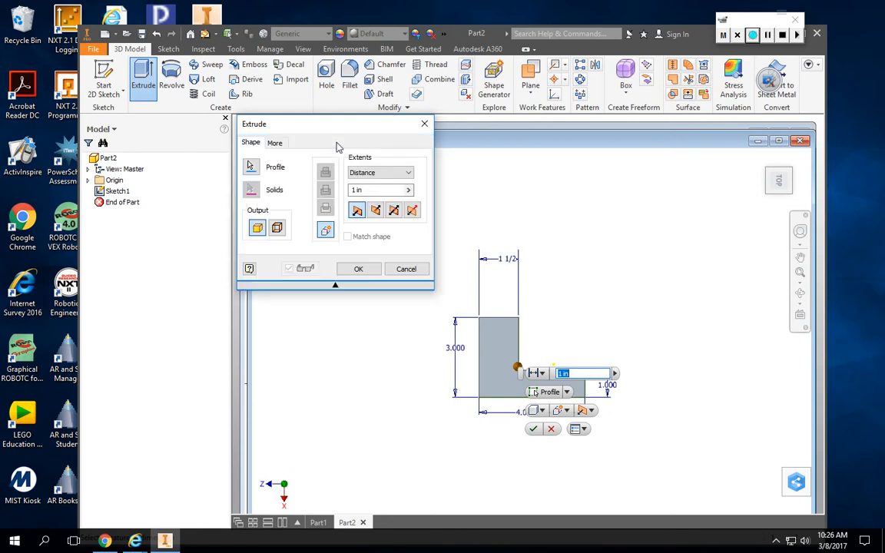
click(364, 189)
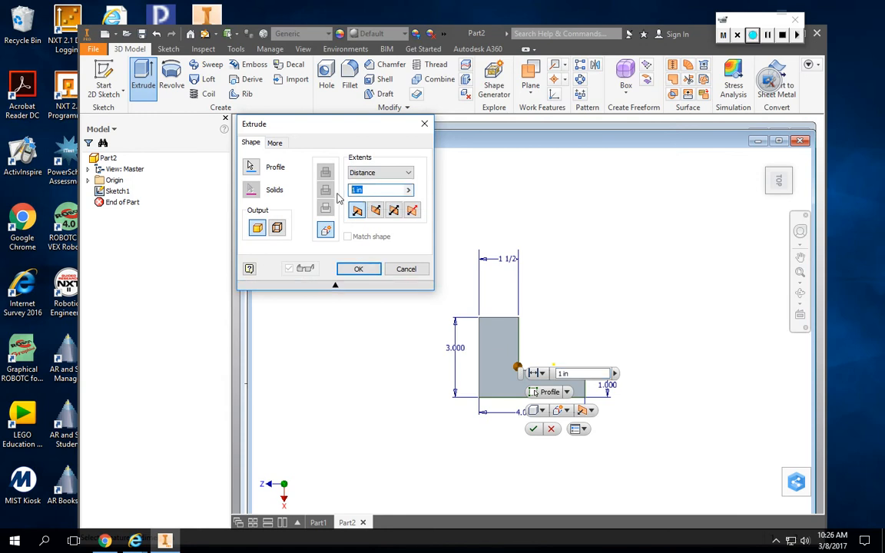
text(3)
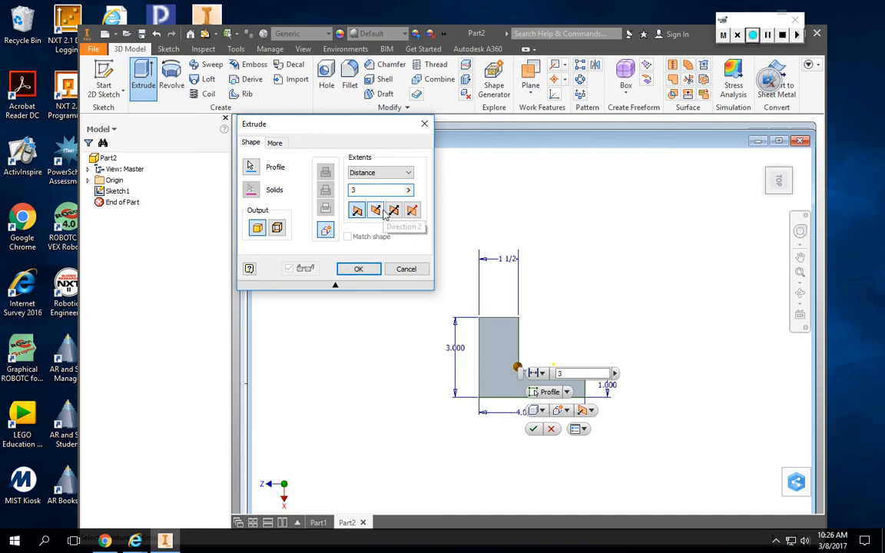
click(375, 211)
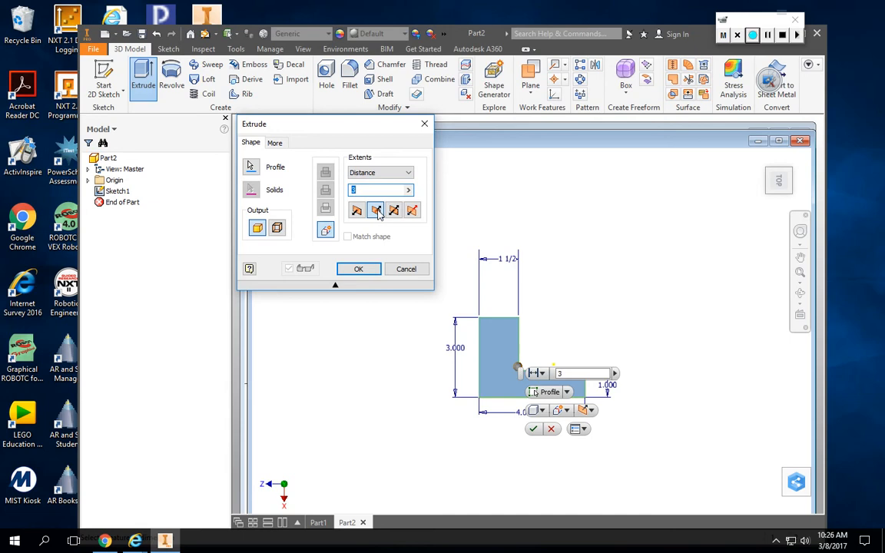
click(393, 214)
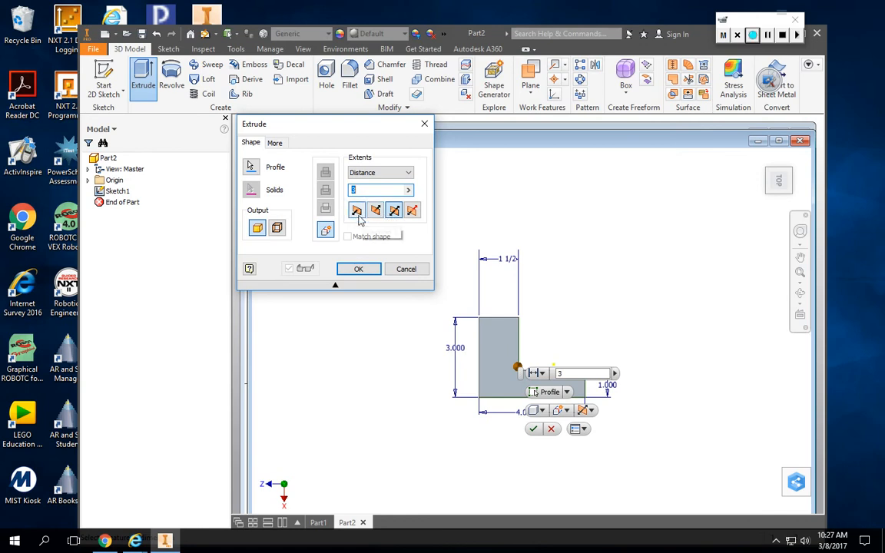
click(376, 213)
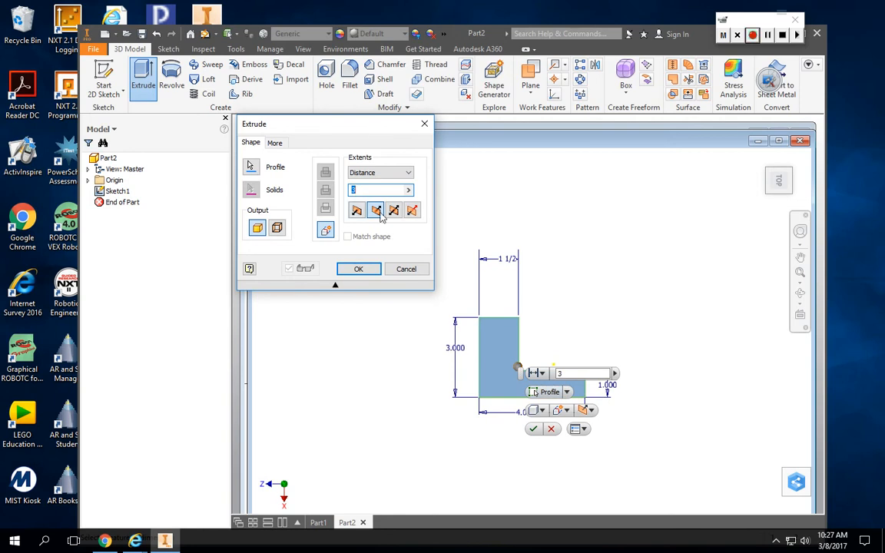
click(365, 275)
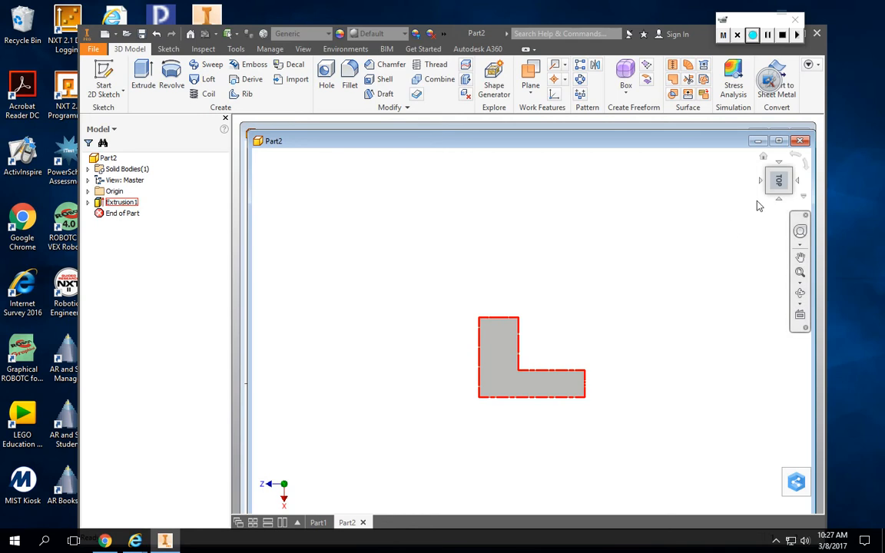
Inspect the extruded L-shaped solid from several angles, including its bottom and top faces.
mouse_move(767, 193)
mouse_down()
mouse_move(695, 198)
mouse_move(697, 223)
mouse_move(733, 257)
mouse_move(750, 249)
mouse_move(752, 197)
mouse_move(743, 250)
mouse_move(710, 269)
mouse_move(718, 230)
mouse_move(756, 257)
mouse_move(737, 265)
mouse_move(736, 230)
mouse_up()
mouse_move(779, 180)
mouse_down()
mouse_move(768, 188)
mouse_move(779, 172)
mouse_move(787, 184)
mouse_move(775, 198)
mouse_move(780, 180)
mouse_move(767, 182)
mouse_move(774, 192)
mouse_move(780, 179)
mouse_move(777, 192)
mouse_move(773, 183)
mouse_move(791, 188)
mouse_up()
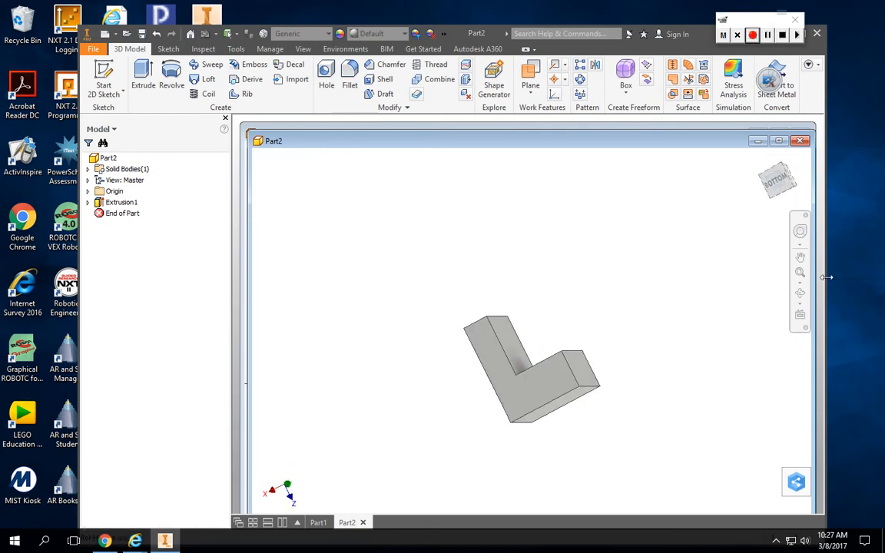
click(783, 186)
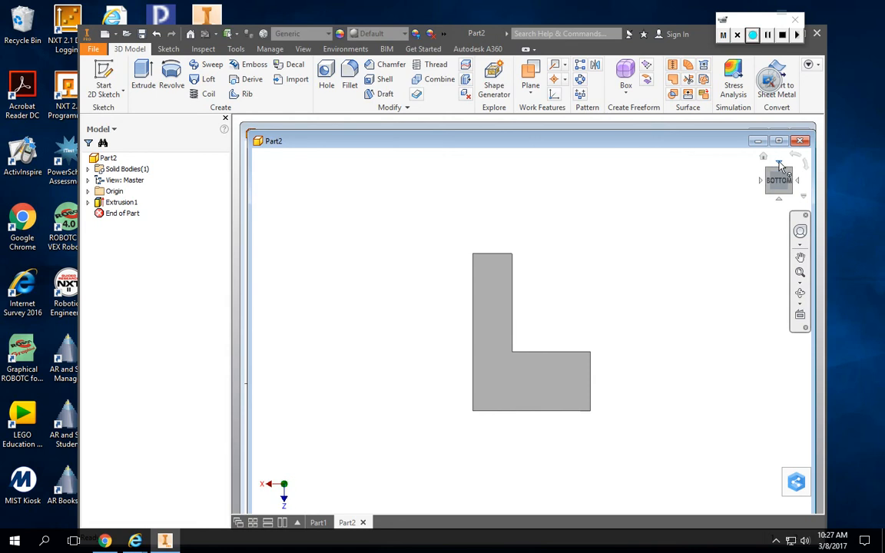
click(779, 166)
click(782, 174)
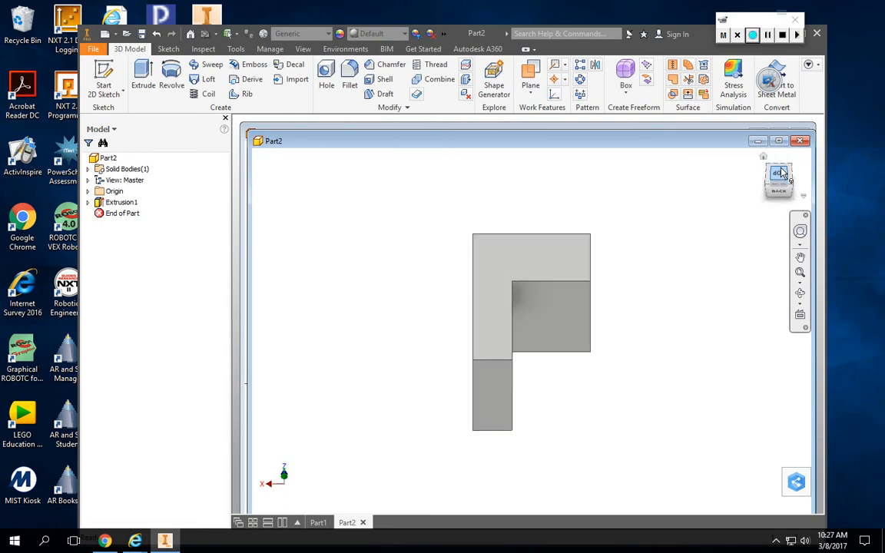
click(780, 174)
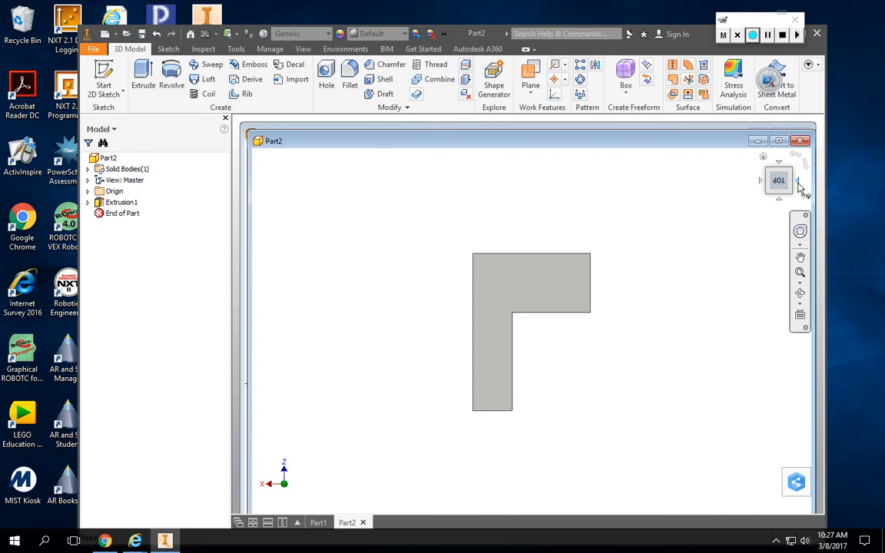
click(799, 177)
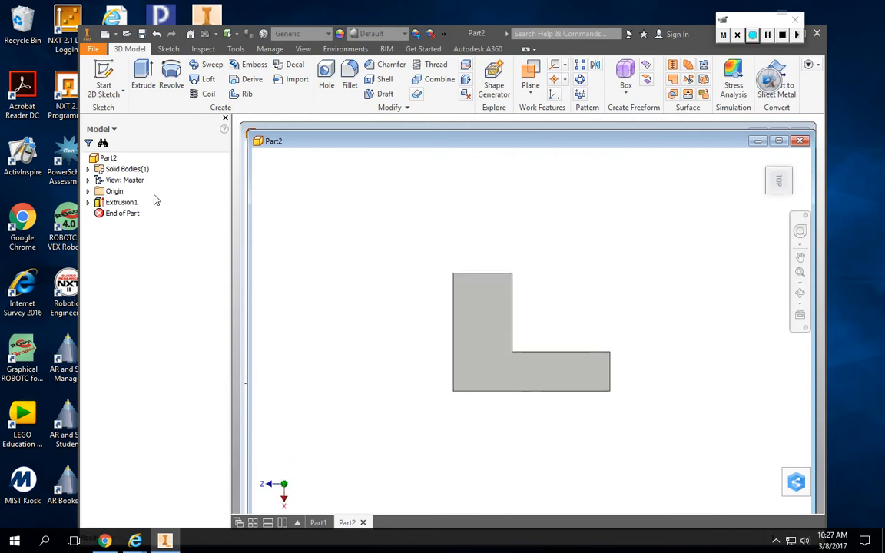
Edit the extrusion's sketch, set the height of the L-profile's short right edge to 1.5 in, and finish the sketch.
click(88, 202)
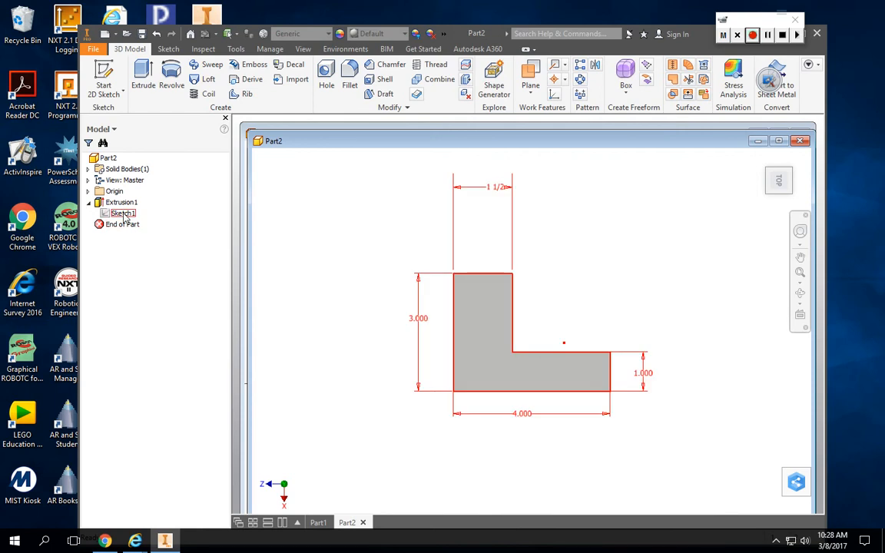
right_click(124, 215)
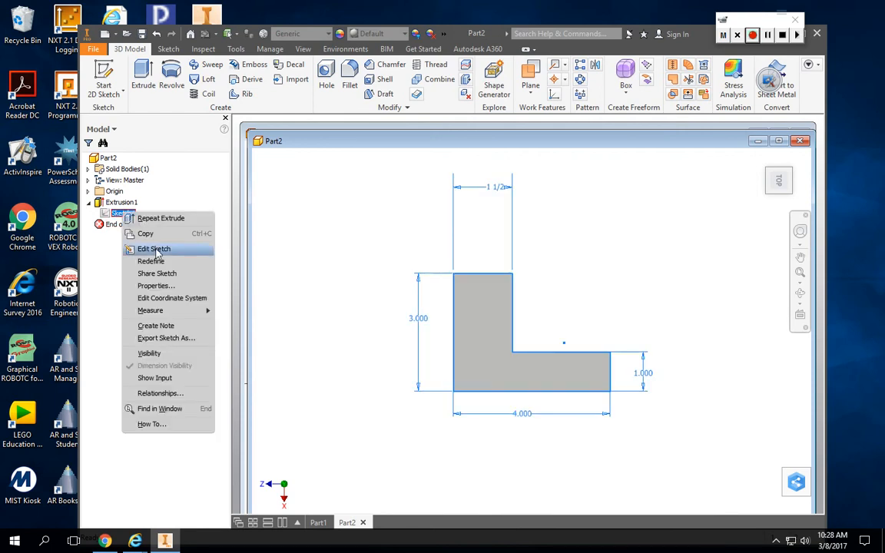
click(155, 250)
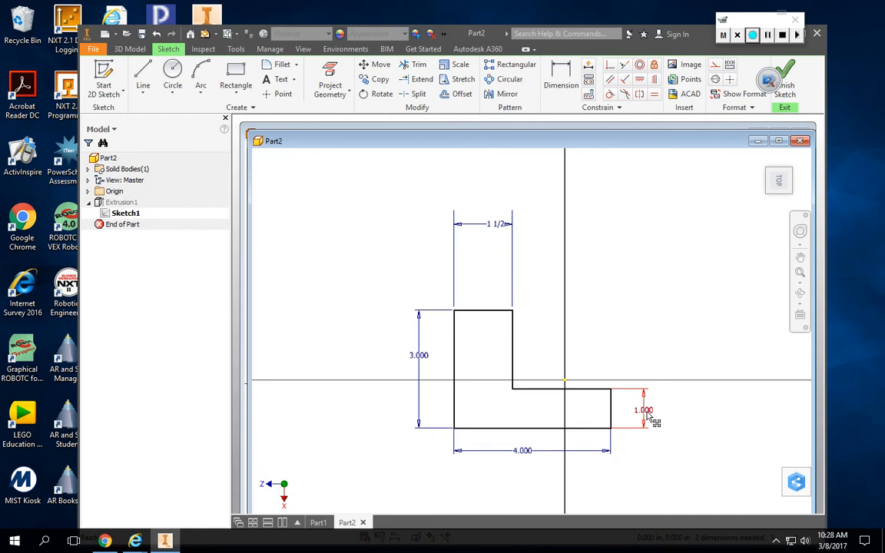
click(566, 82)
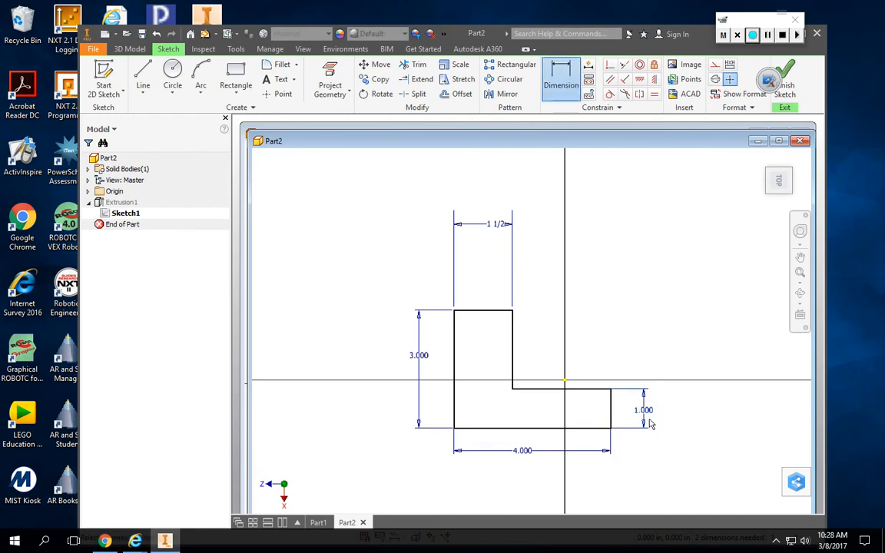
click(646, 413)
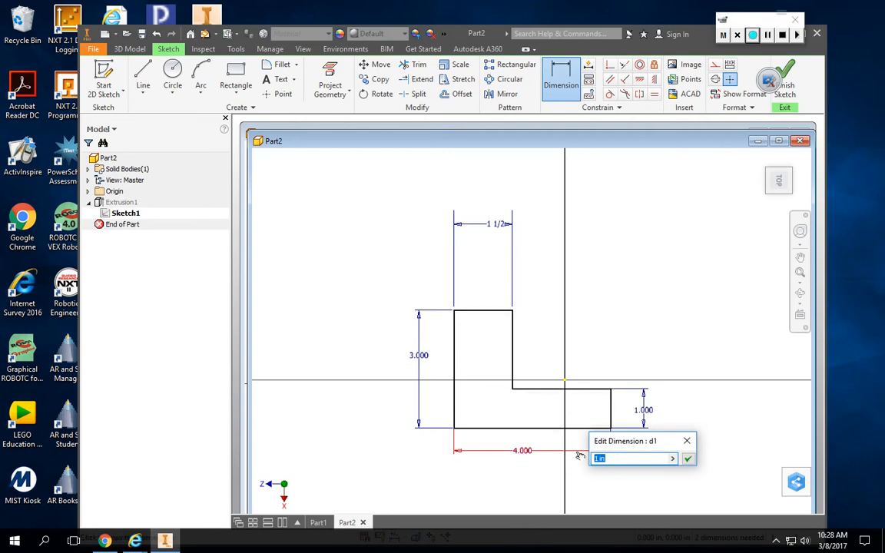
text(1.5)
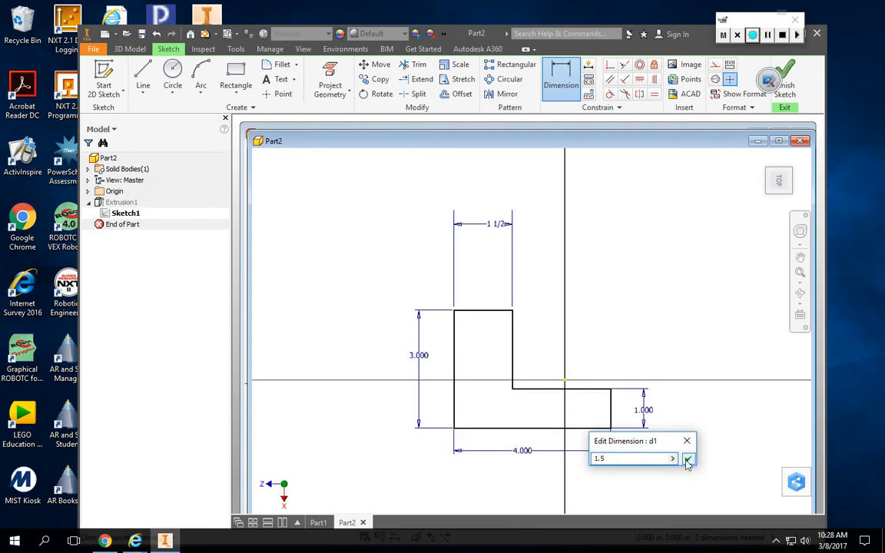
click(688, 459)
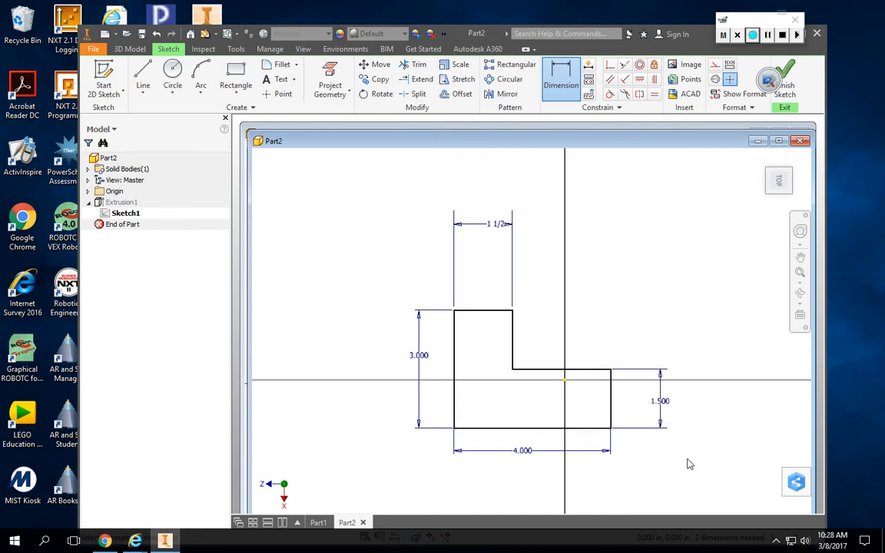
click(791, 86)
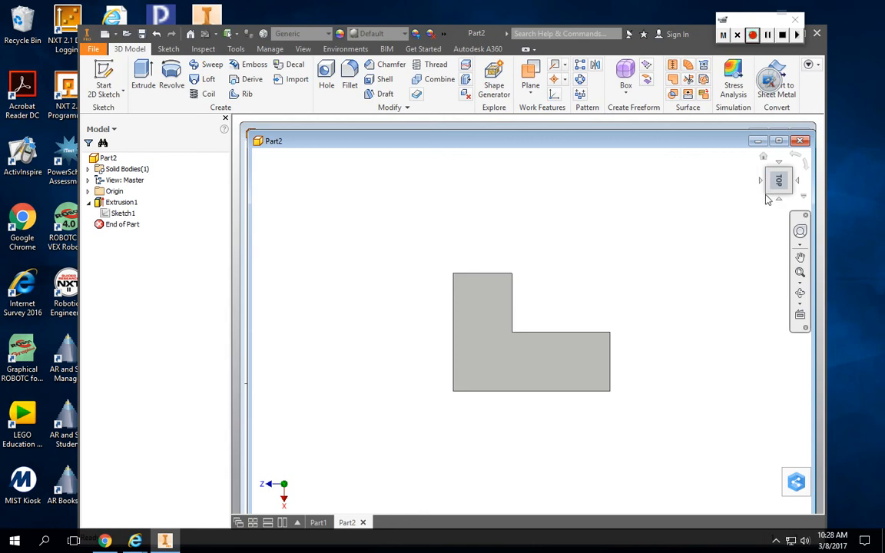
Edit the L-shaped extrusion feature and set its distance to 2 in.
mouse_move(767, 193)
mouse_down()
mouse_move(733, 228)
mouse_move(746, 223)
mouse_move(747, 179)
mouse_move(768, 192)
mouse_move(707, 192)
mouse_move(687, 204)
mouse_move(741, 249)
mouse_move(724, 212)
mouse_move(768, 207)
mouse_move(728, 206)
mouse_move(773, 196)
mouse_up()
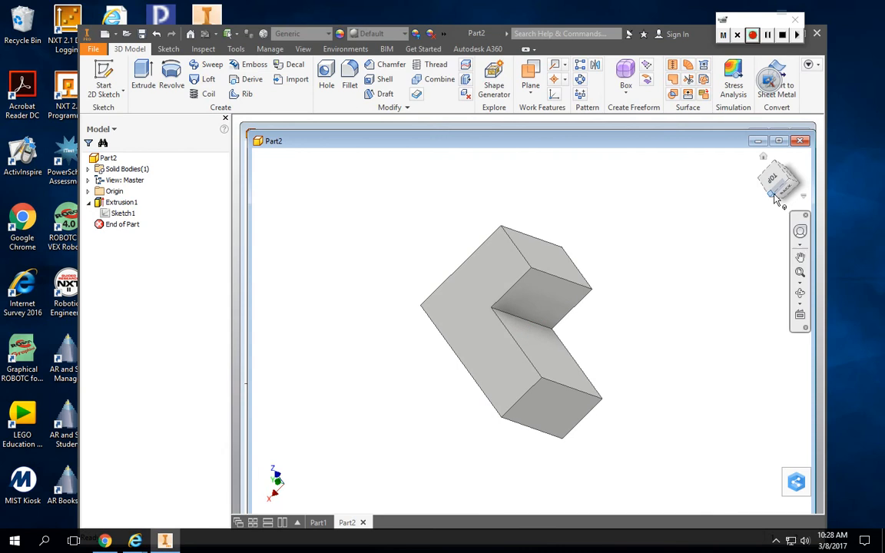
click(773, 170)
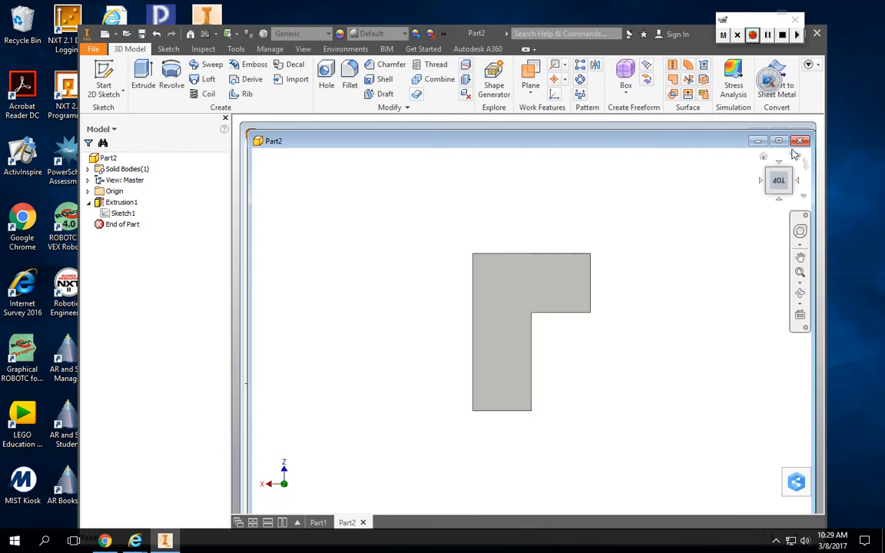
click(795, 153)
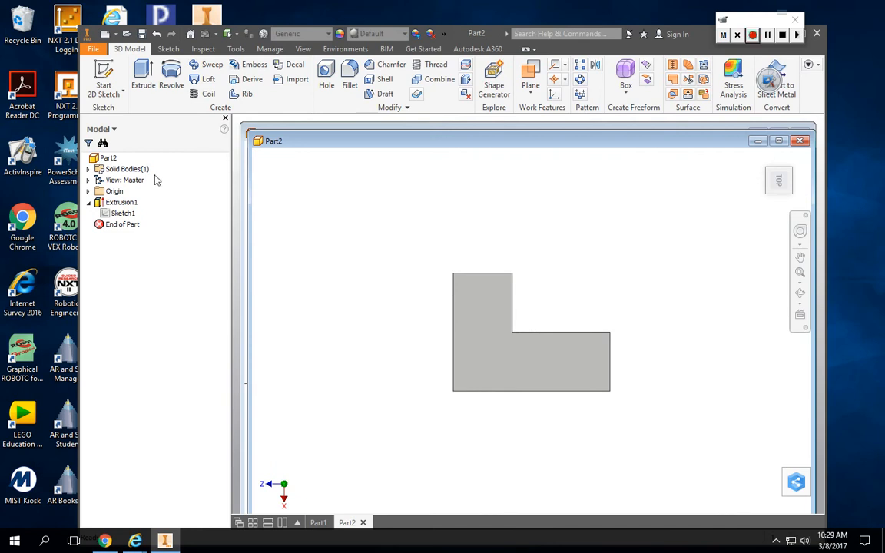
right_click(119, 205)
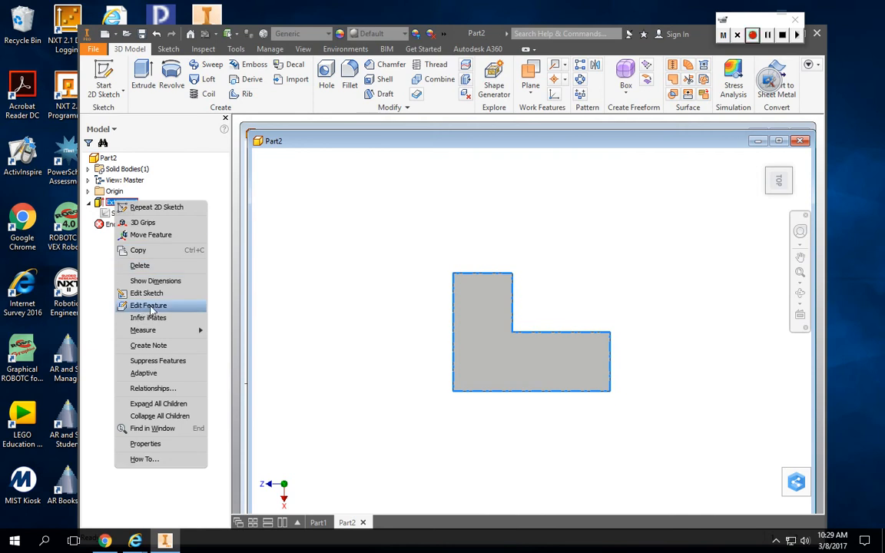
click(148, 306)
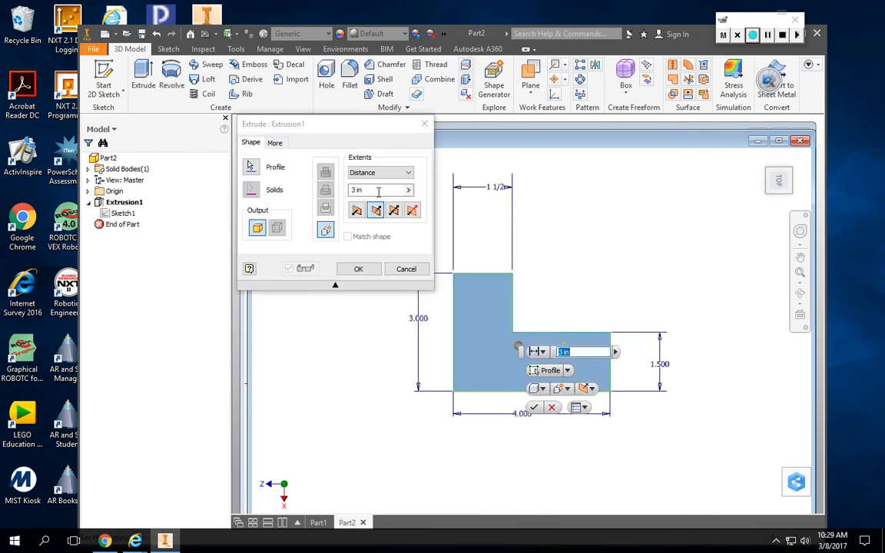
click(355, 189)
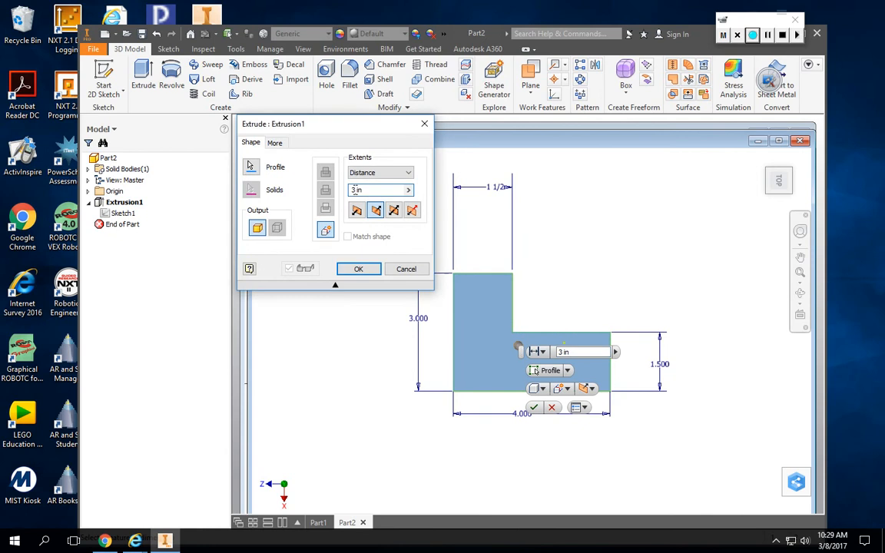
text(2)
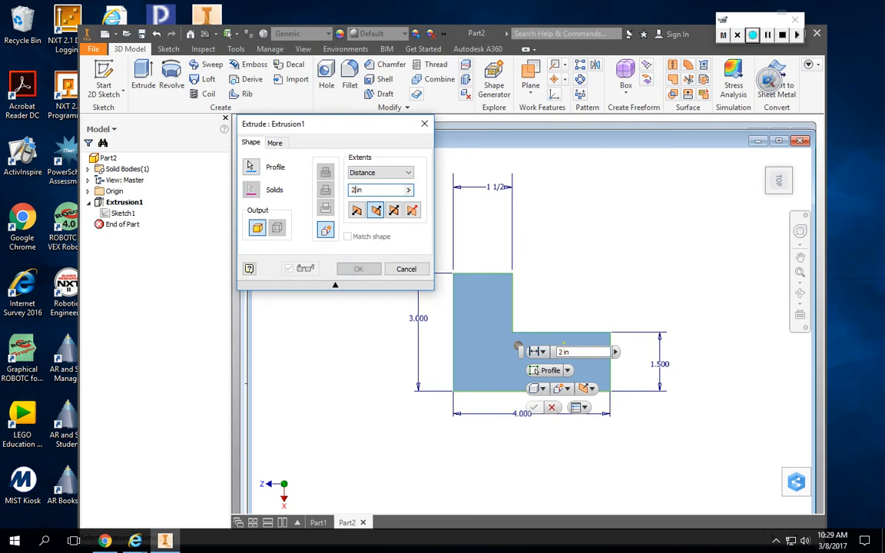
click(356, 270)
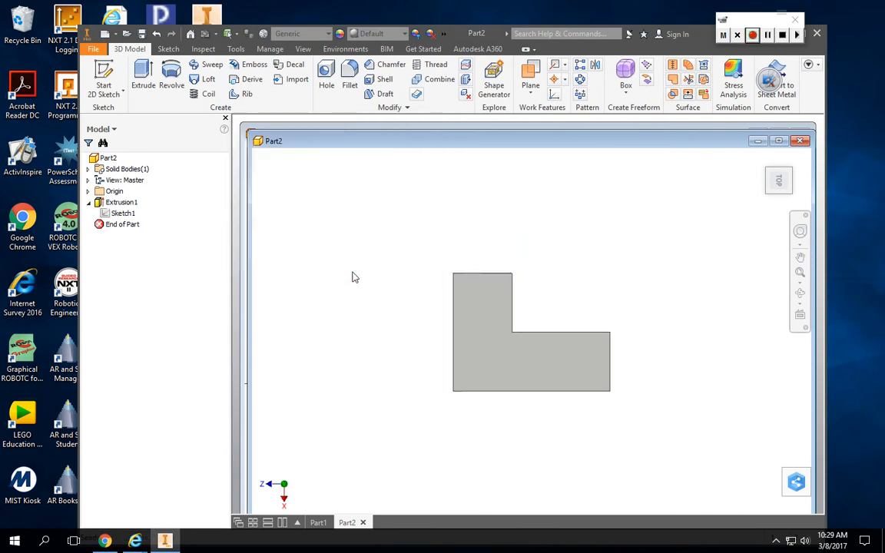
mouse_move(770, 192)
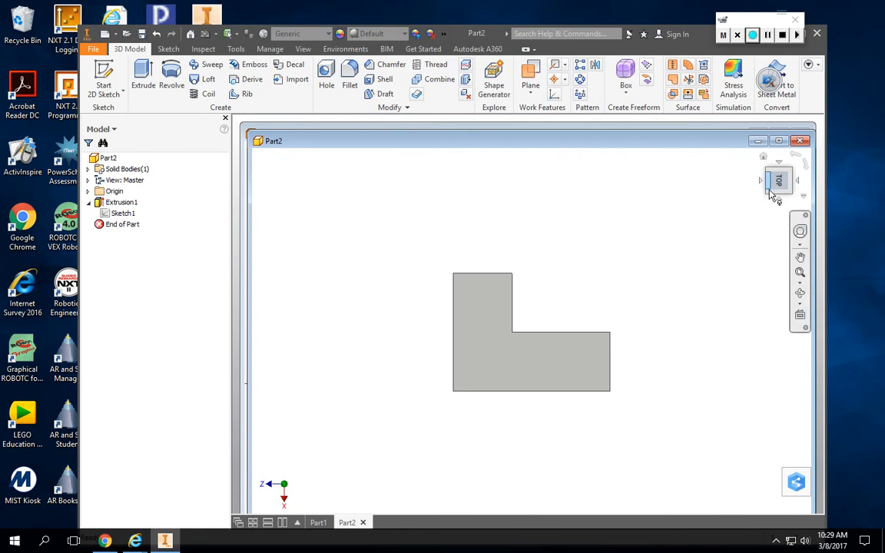
mouse_move(770, 195)
mouse_down()
mouse_move(718, 234)
mouse_move(687, 229)
mouse_move(697, 244)
mouse_move(723, 223)
mouse_move(771, 218)
mouse_move(754, 239)
mouse_move(727, 243)
mouse_move(697, 223)
mouse_move(719, 201)
mouse_move(757, 230)
mouse_move(775, 261)
mouse_up()
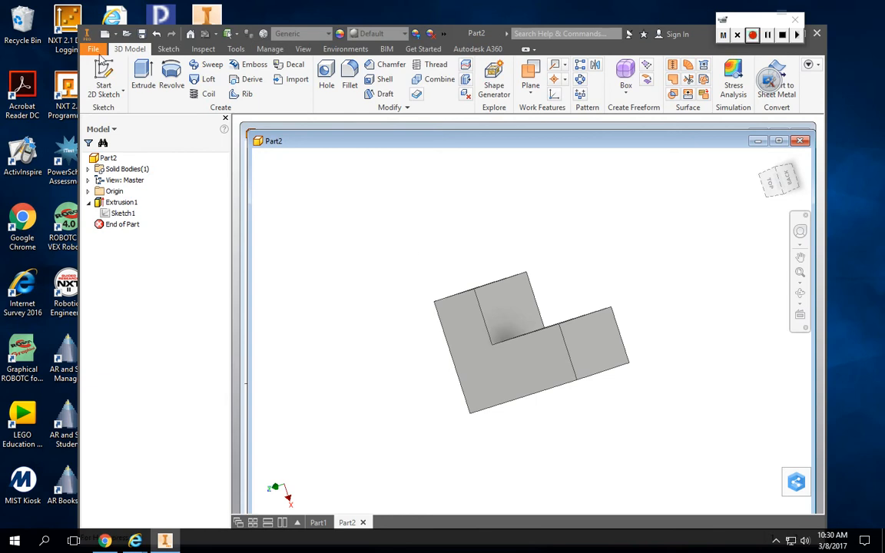
click(94, 51)
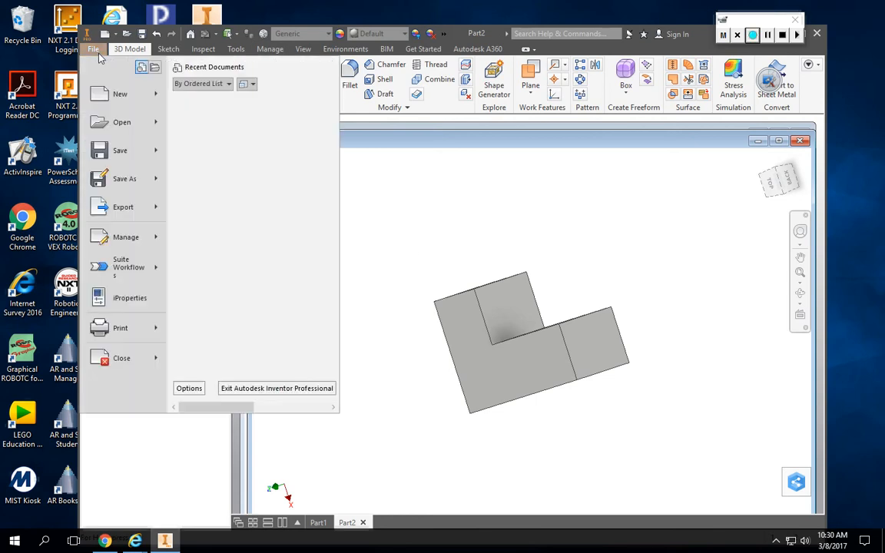
click(126, 179)
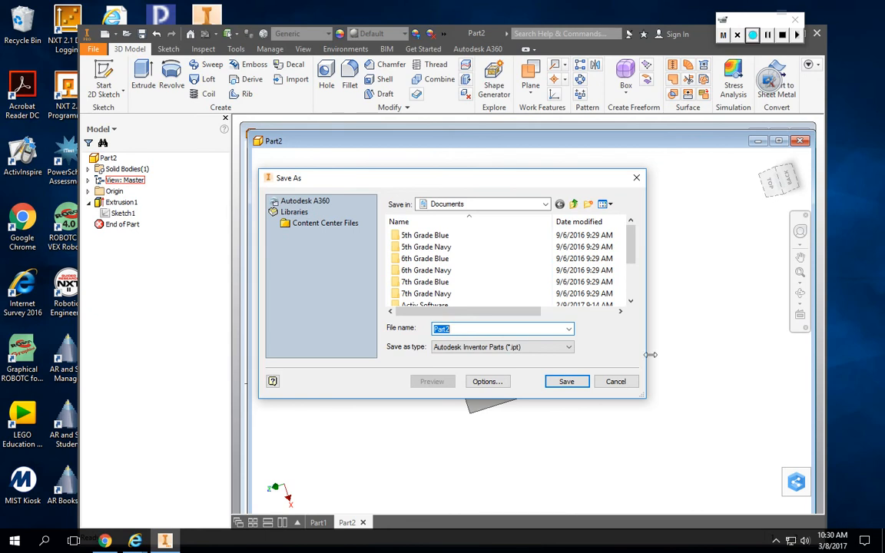
click(628, 381)
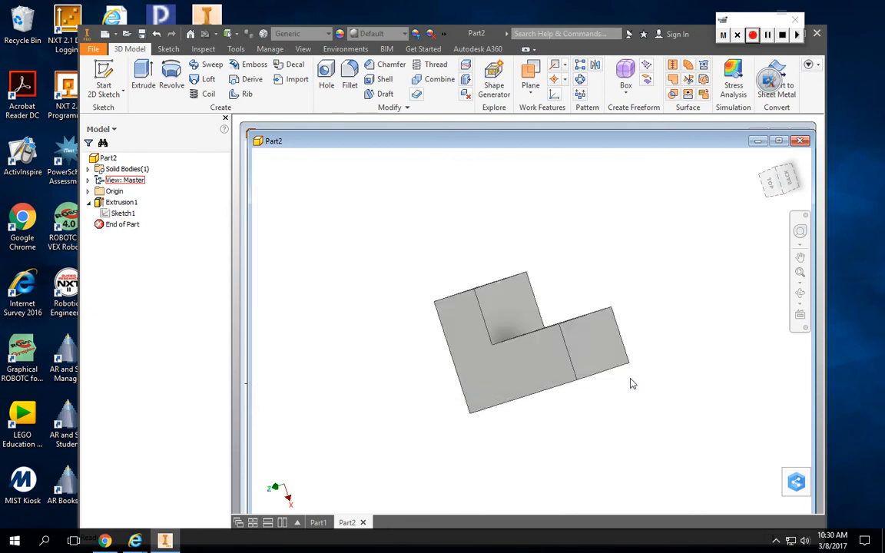
Switch to the Part1 document and finish its rectangle sketch.
click(318, 523)
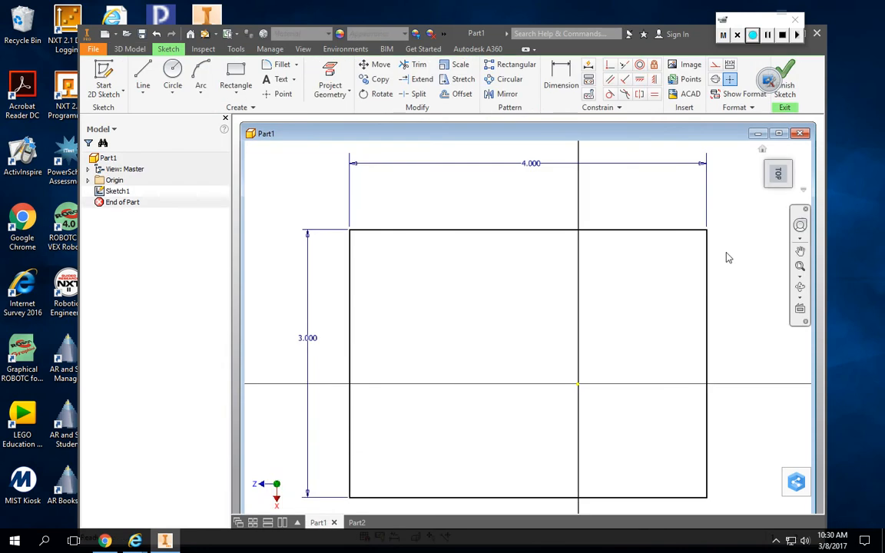
click(783, 86)
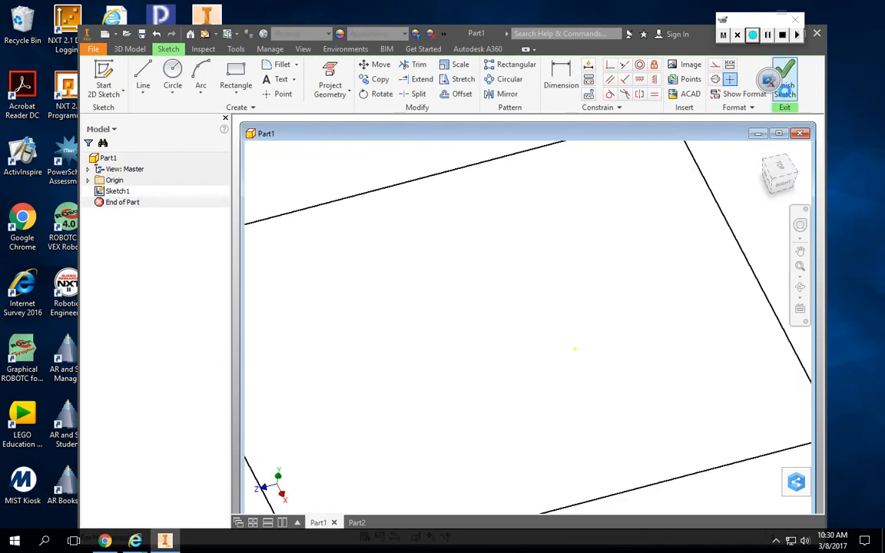
click(801, 265)
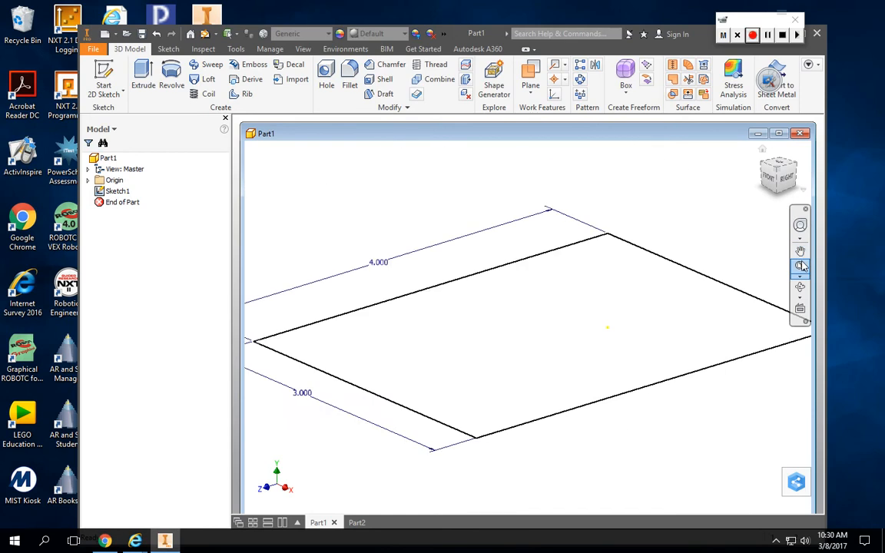
Extrude the rectangle by a distance of 3 in as a new solid.
click(145, 74)
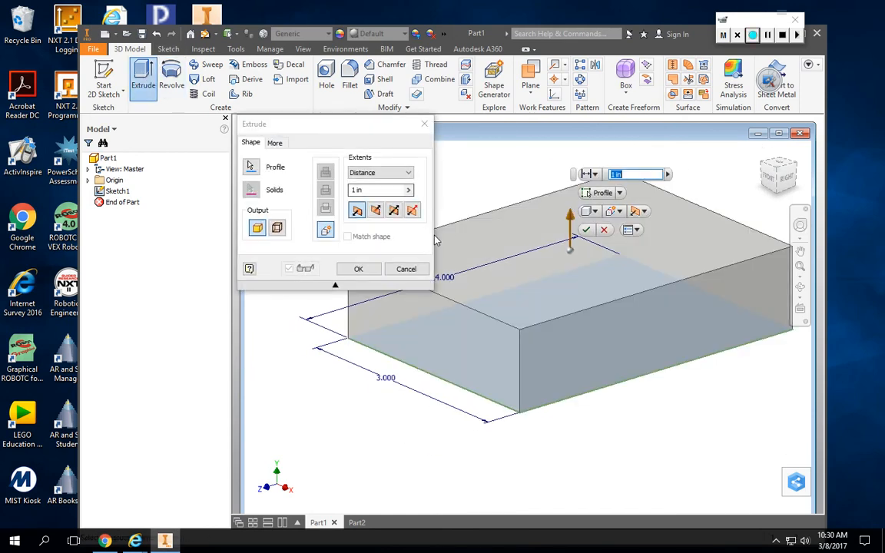
click(323, 180)
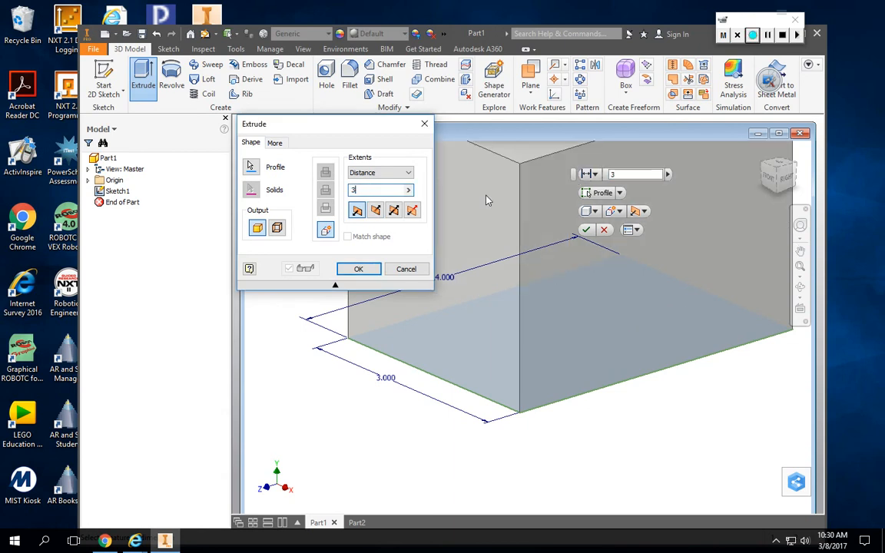
click(371, 275)
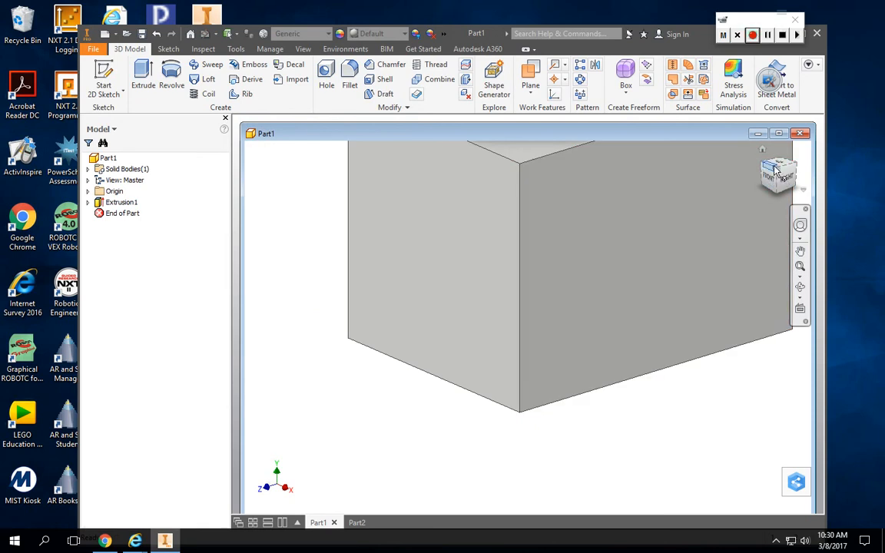
click(799, 267)
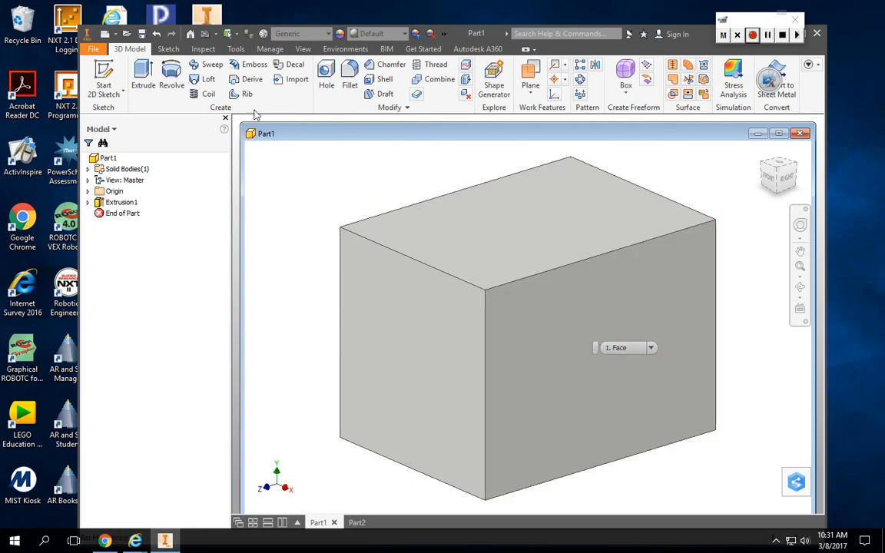
Start a 2D sketch on the block's front face and draw a two-point rectangle about 1.31 by 1.30 in near its middle.
click(107, 73)
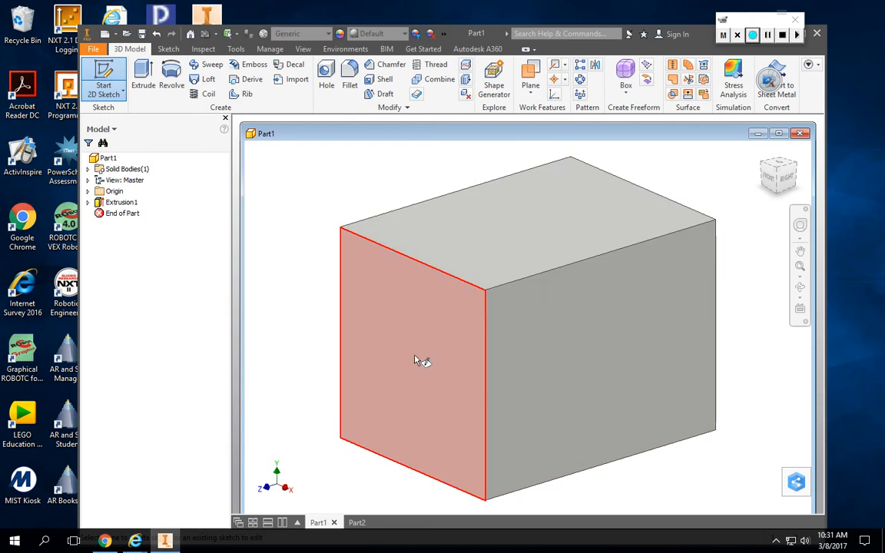
click(415, 361)
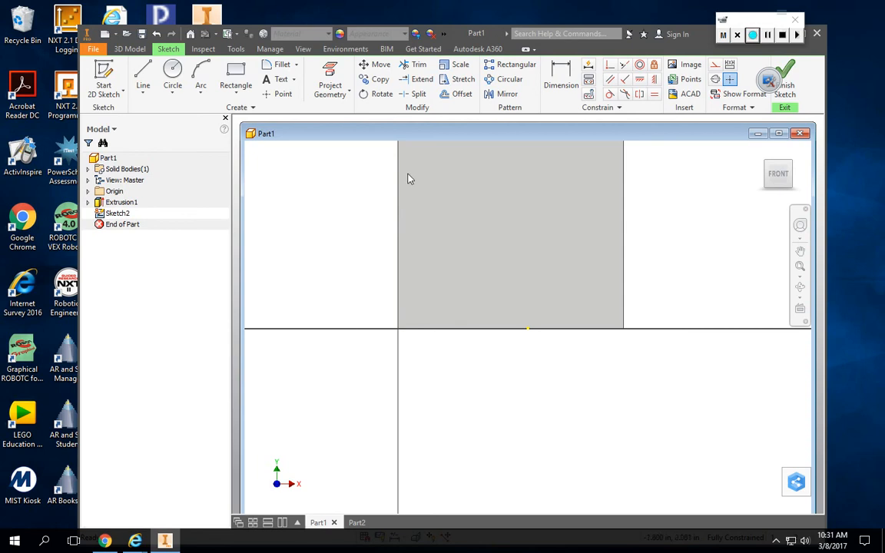
click(798, 266)
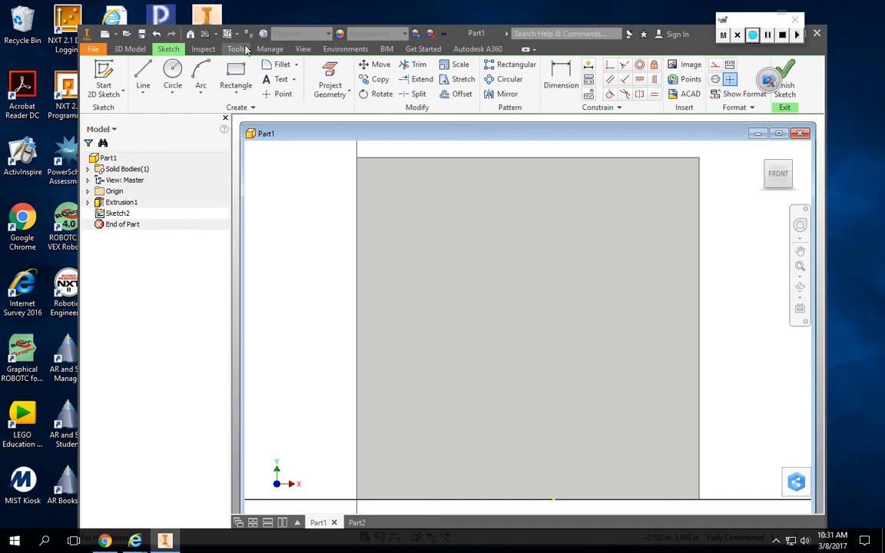
click(236, 76)
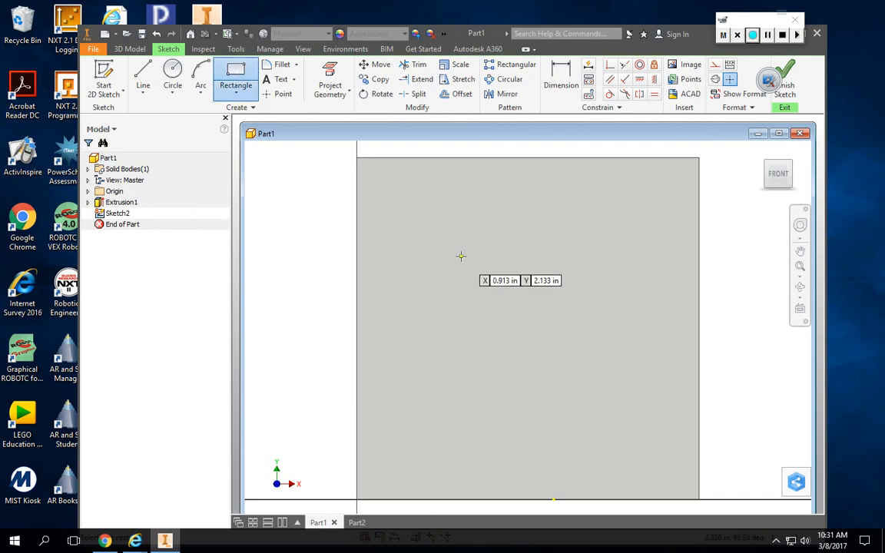
click(460, 255)
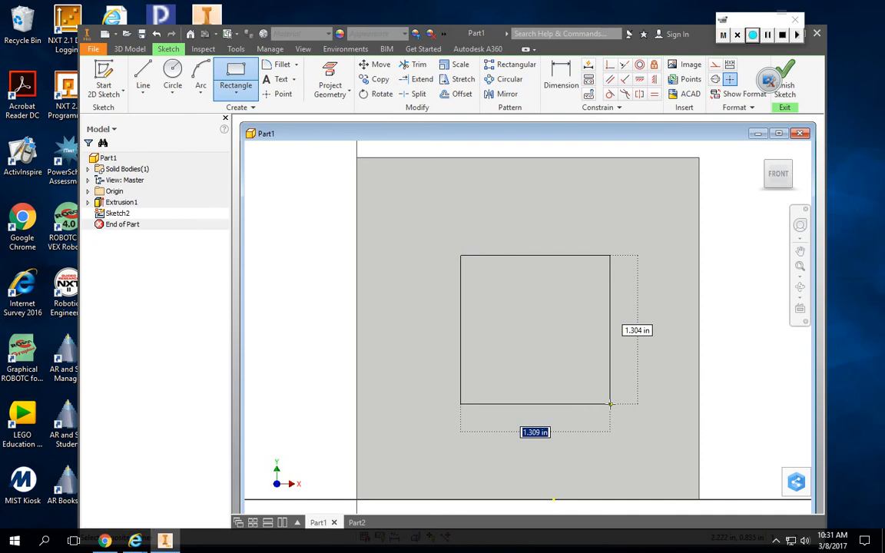
click(610, 403)
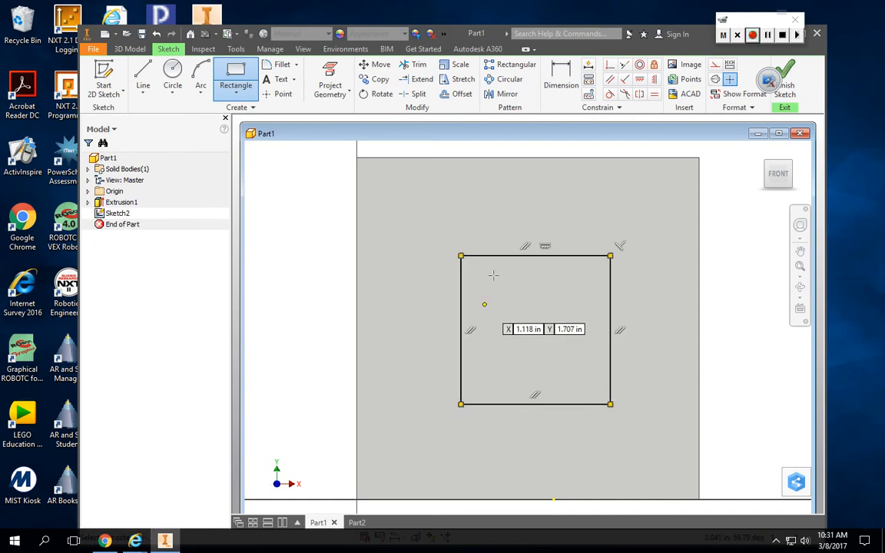
Dimension the rectangle on the front face to a width of 1 in and a height of 1 in.
click(554, 85)
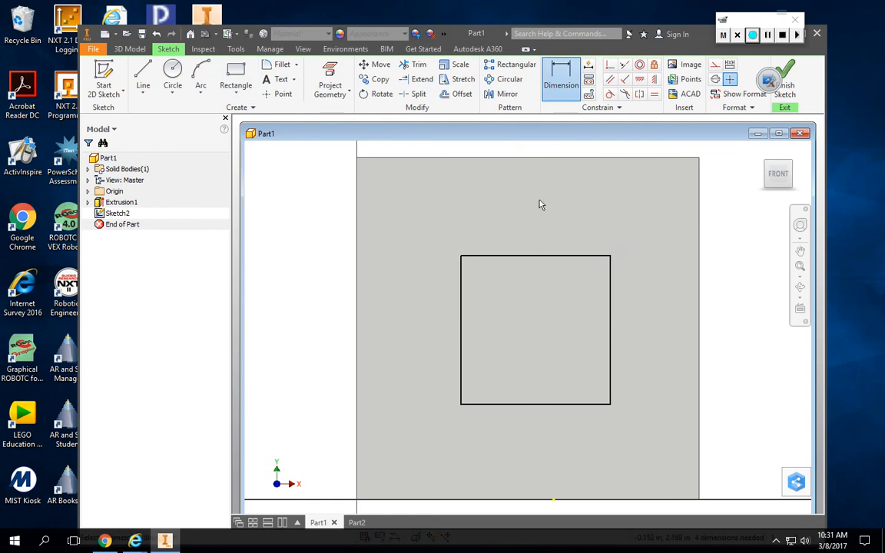
click(543, 256)
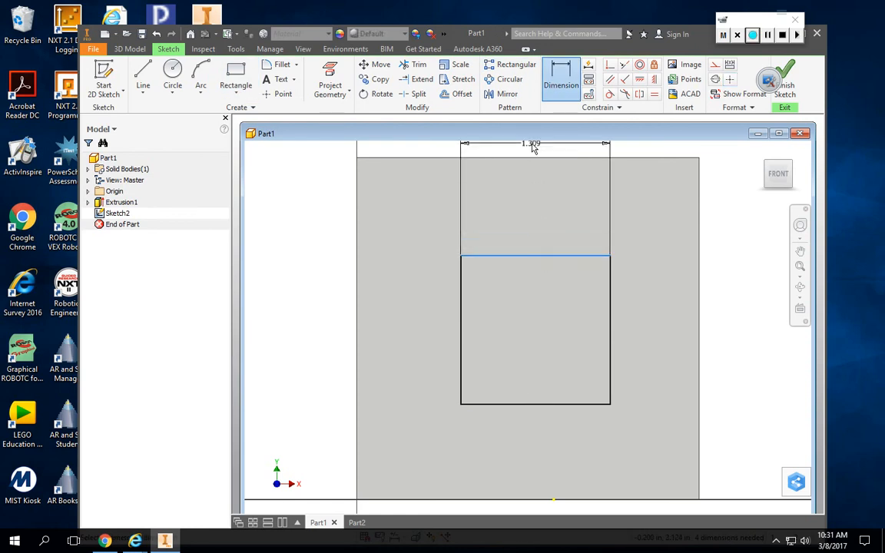
click(533, 147)
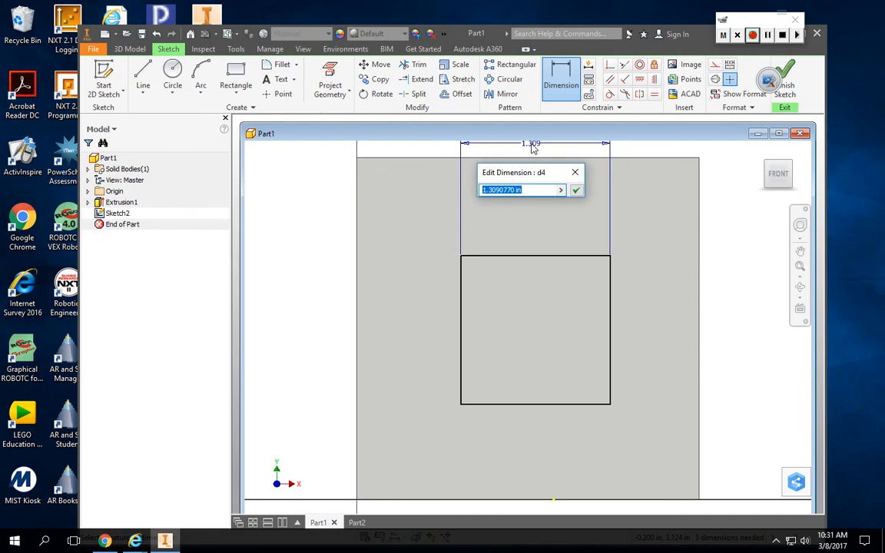
text(1)
key(Return)
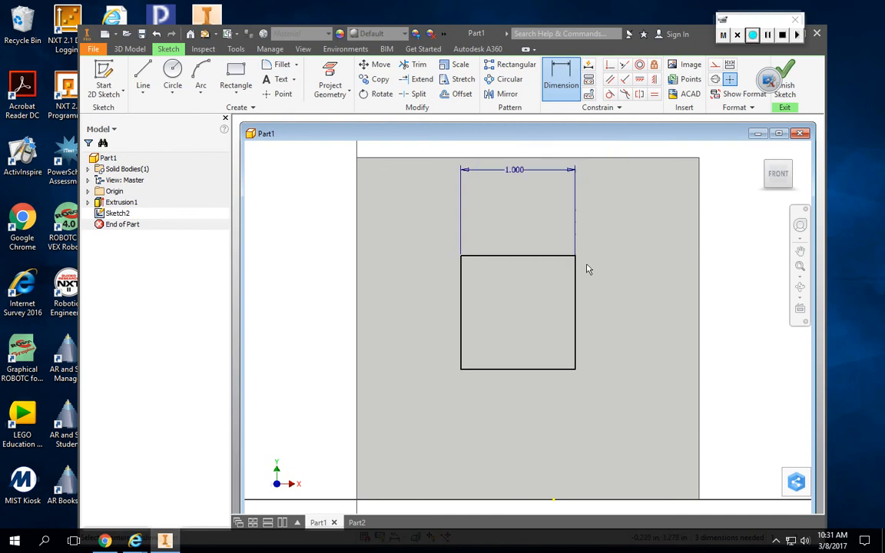
click(578, 308)
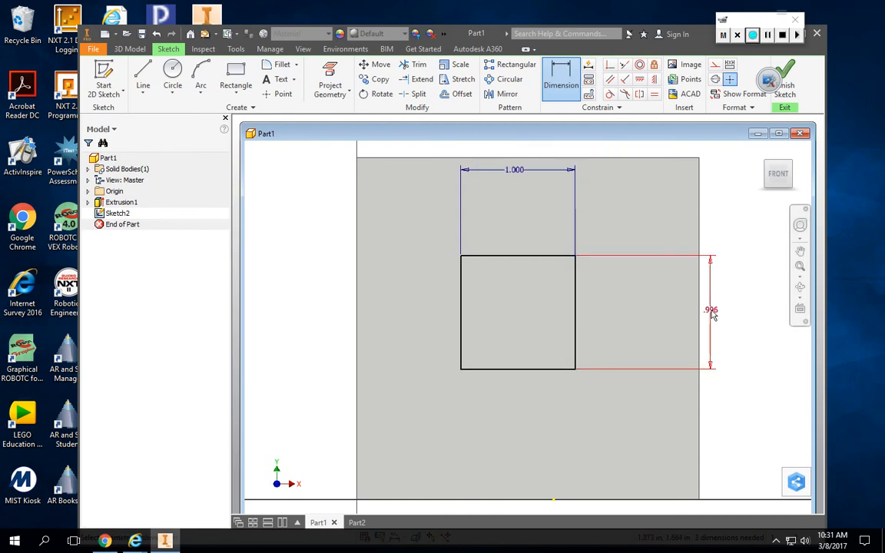
click(712, 314)
text(1)
key(Return)
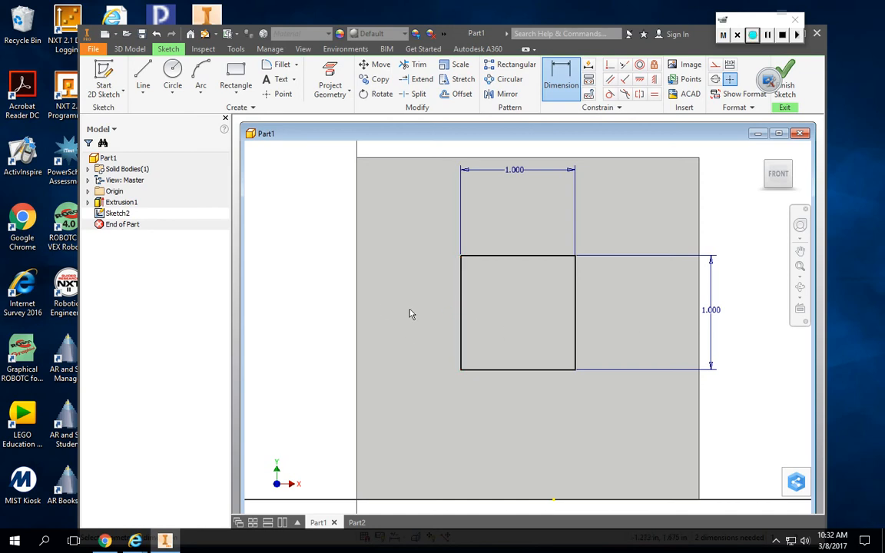
Dimension the square's left side 1 in from the left edge of the block's front face.
click(558, 90)
click(356, 329)
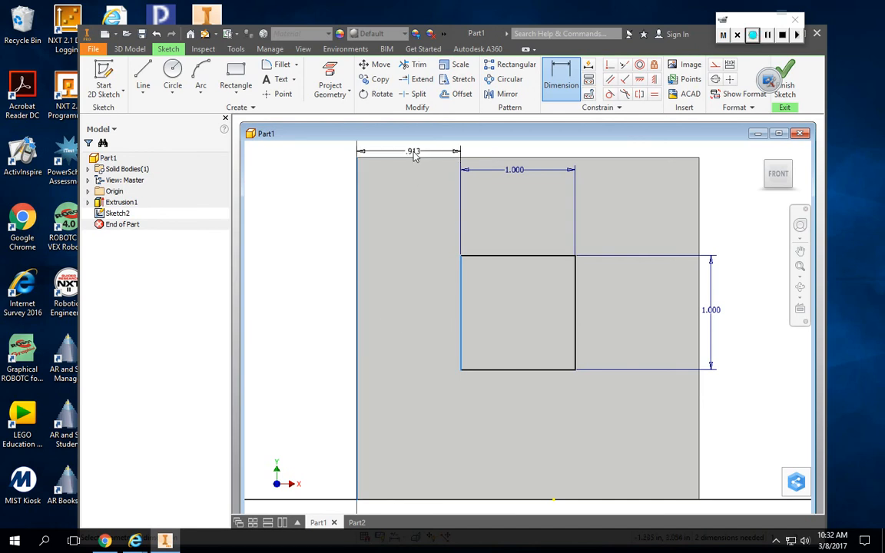
click(414, 153)
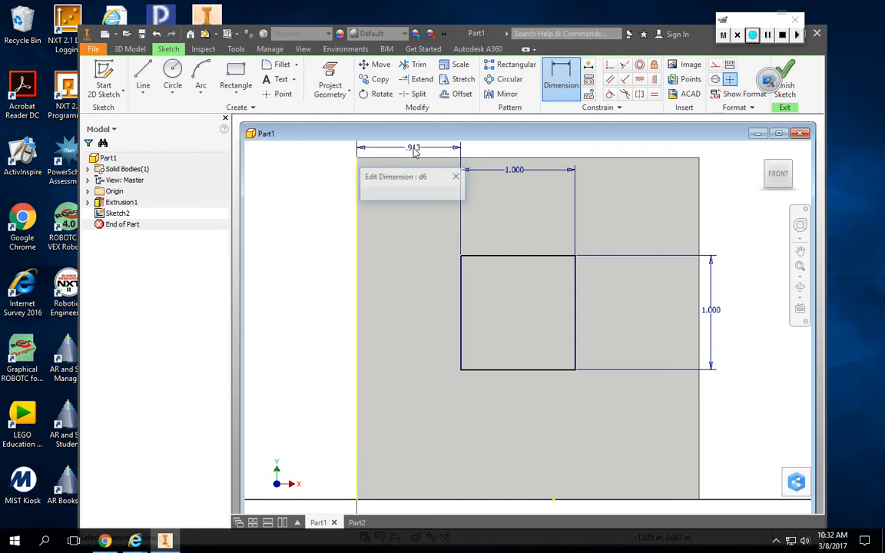
text(1)
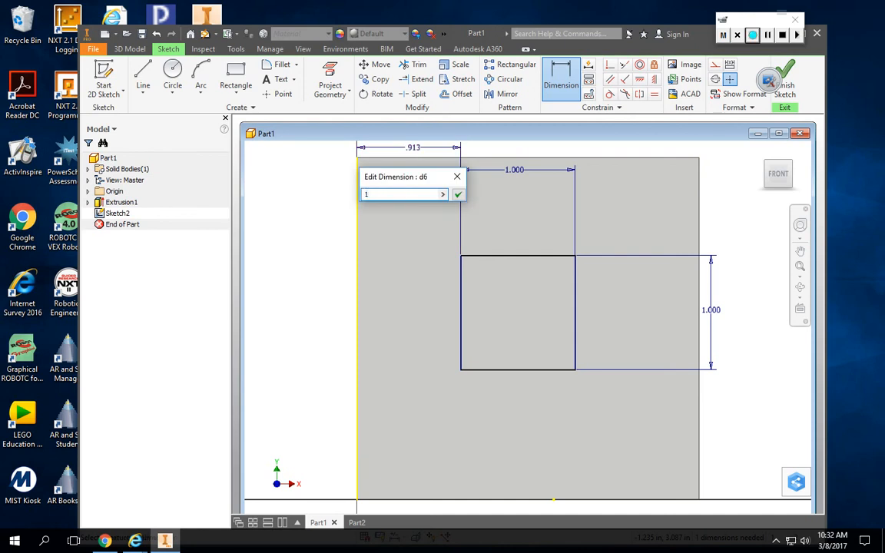
key(Return)
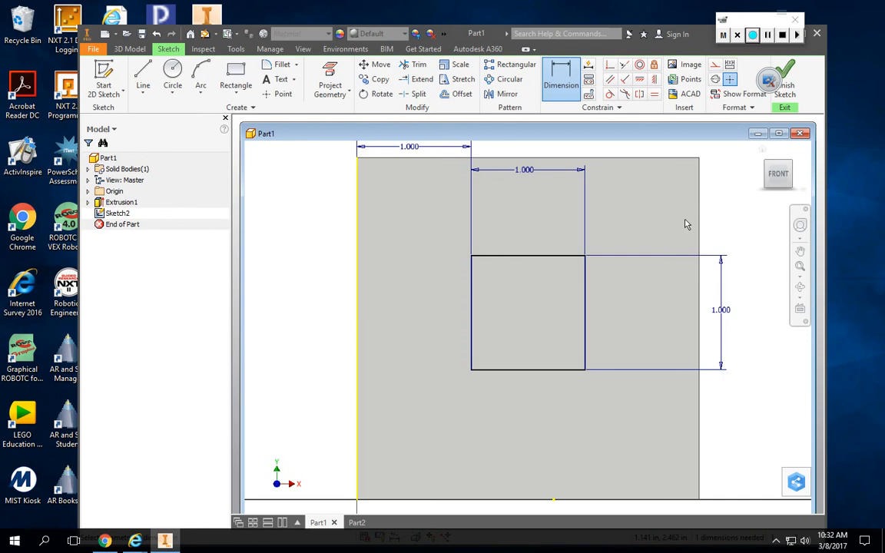
click(524, 258)
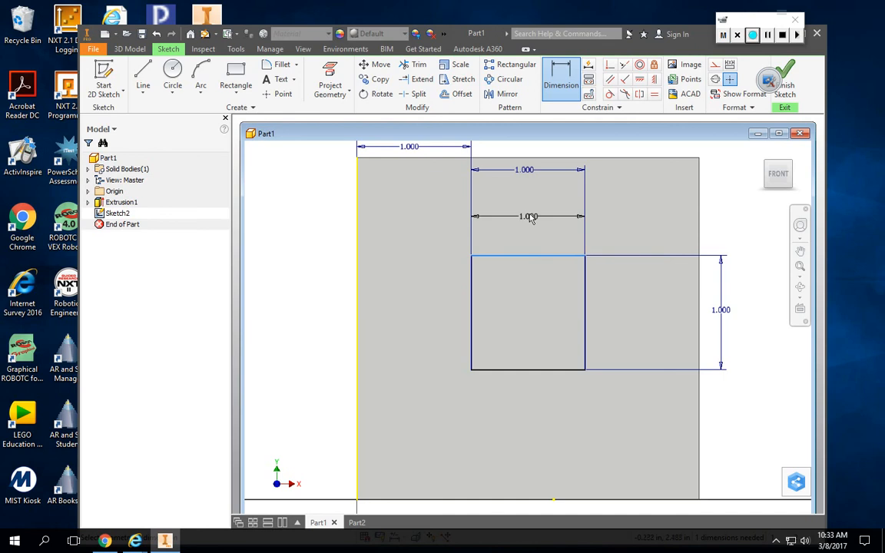
click(545, 160)
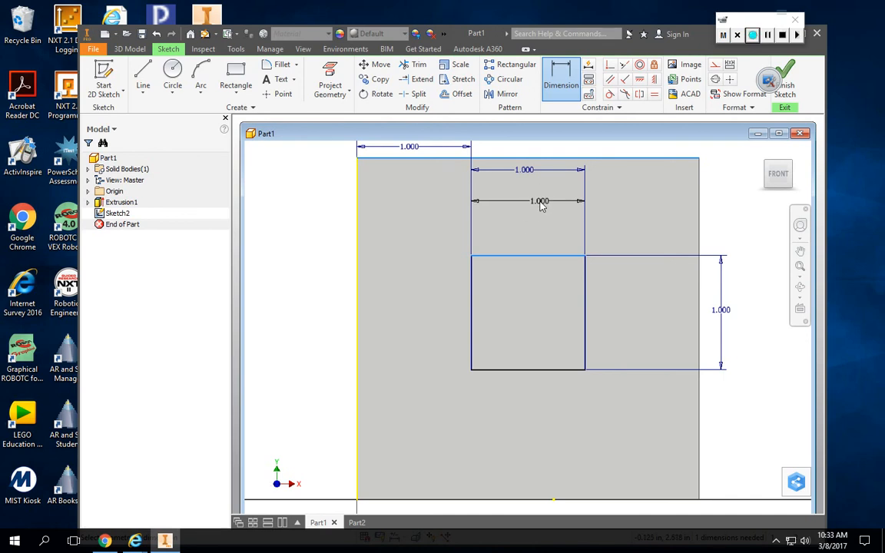
key(Escape)
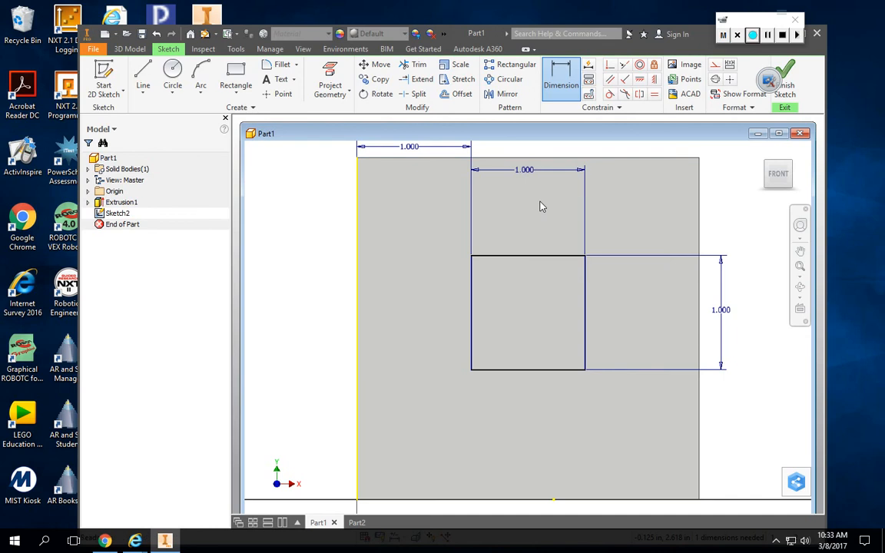
key(Escape)
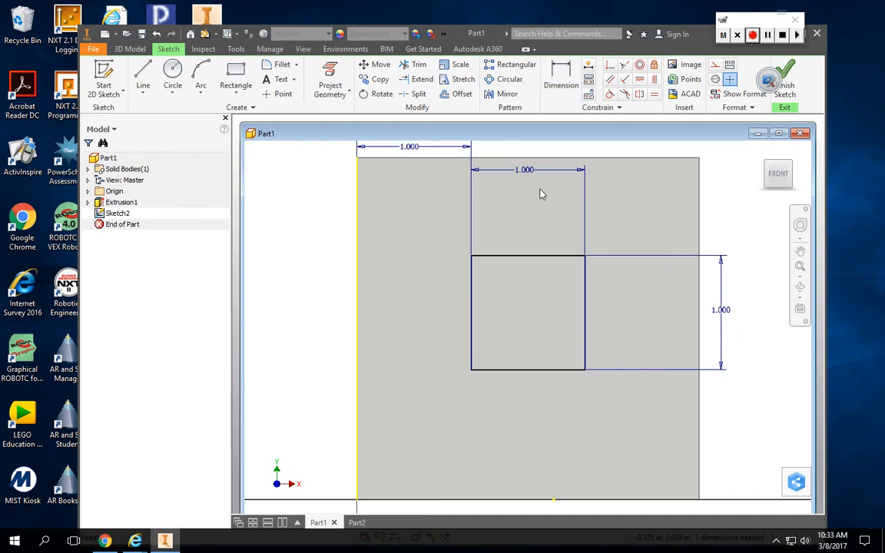
Dimension the square's top side 1 in from the top edge of the block's front face and finish the sketch.
click(561, 77)
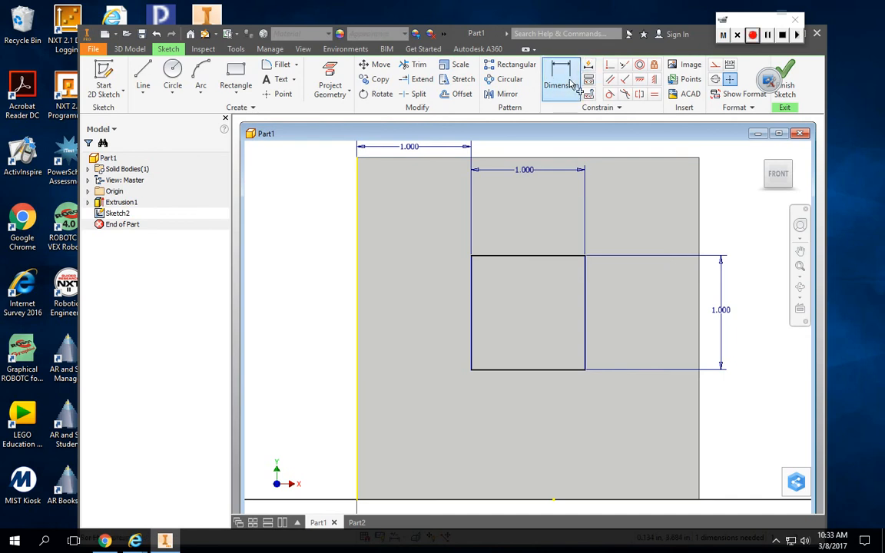
click(564, 159)
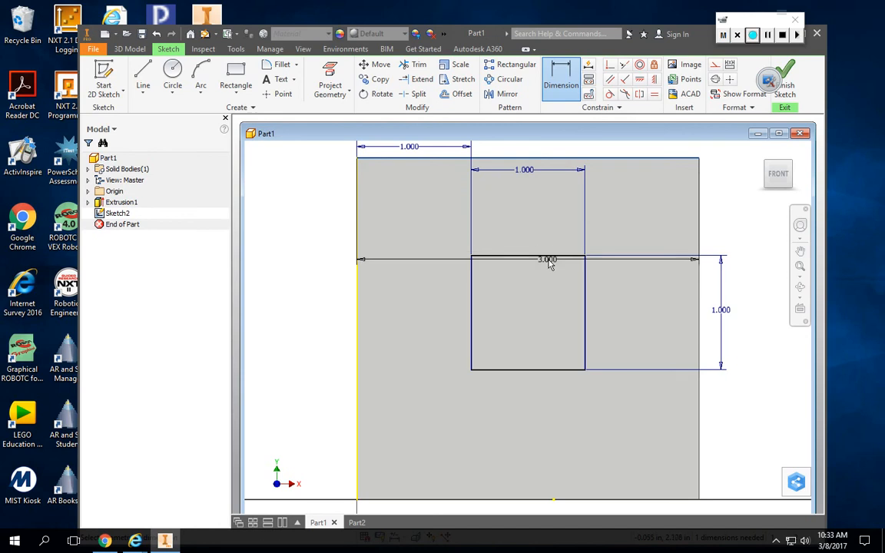
click(548, 257)
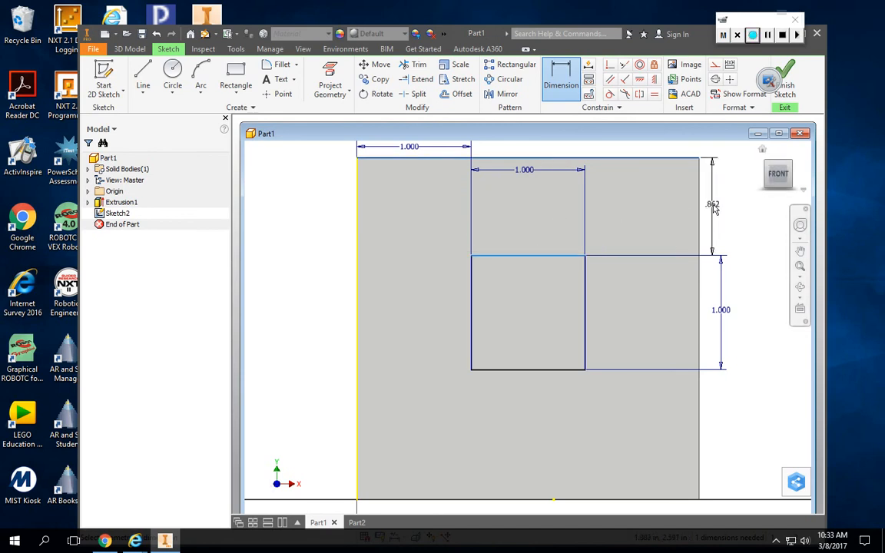
click(729, 205)
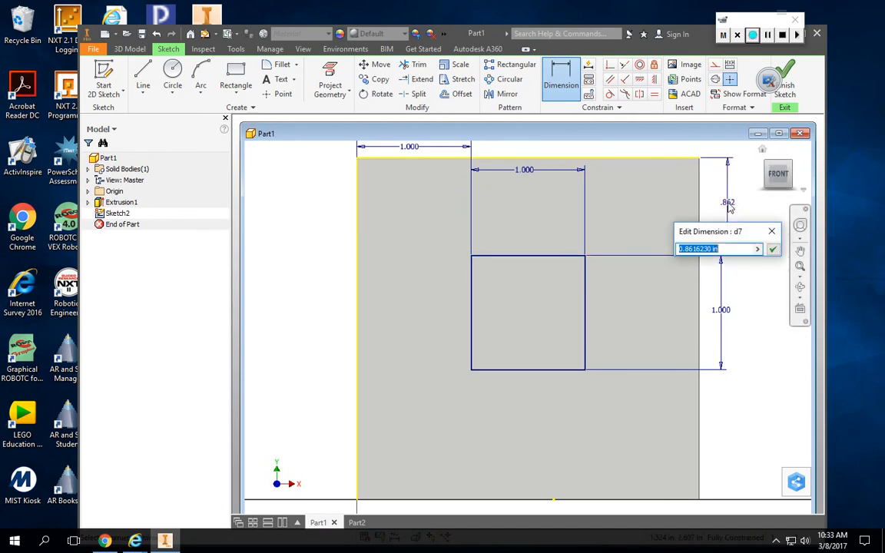
text(1)
key(Return)
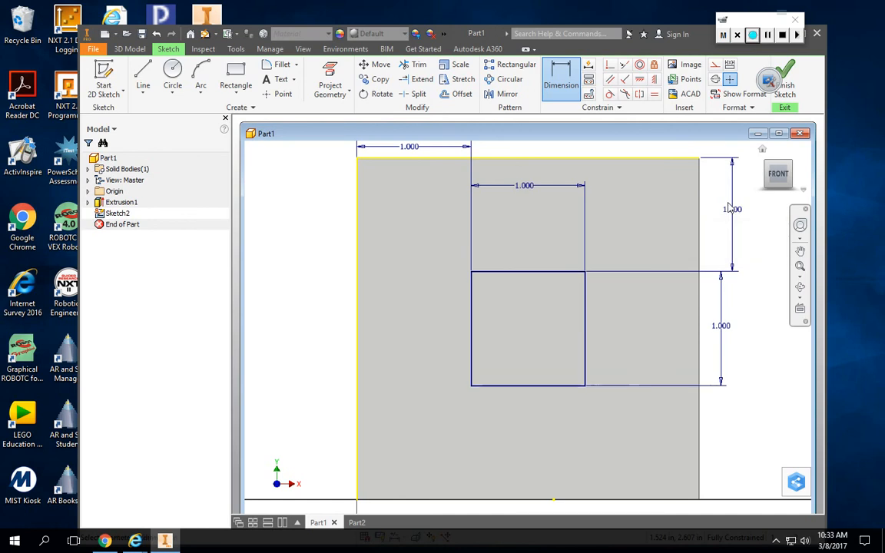
click(784, 82)
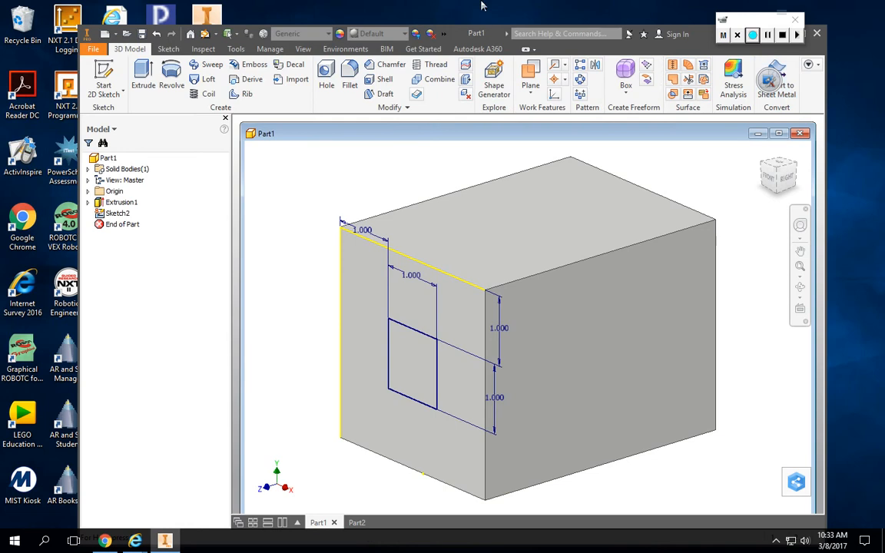
Extrude the front-face square outward by 0.5 in, joined to the block.
click(142, 77)
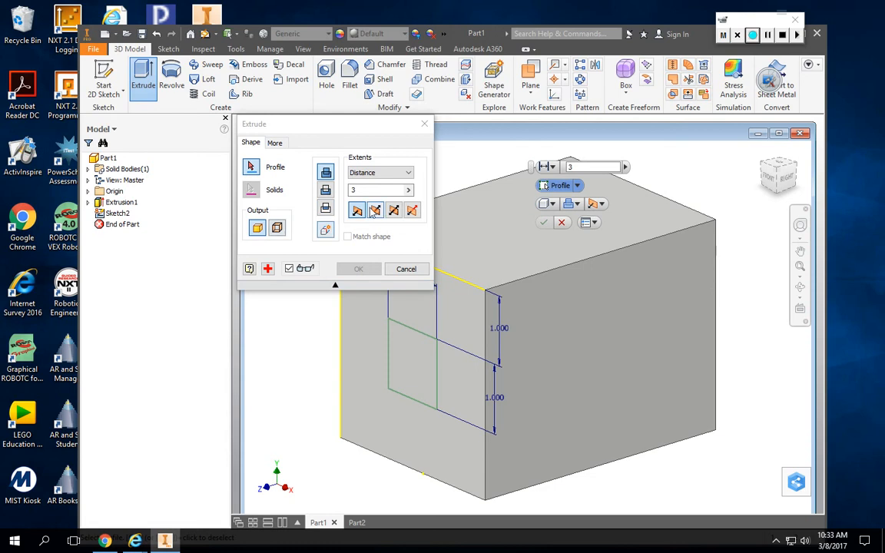
drag(359, 190, 336, 192)
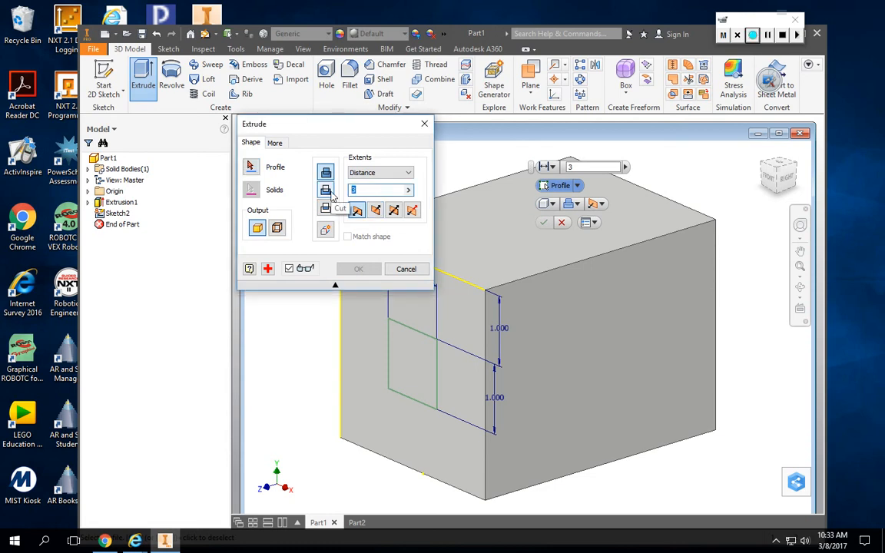
text(.5)
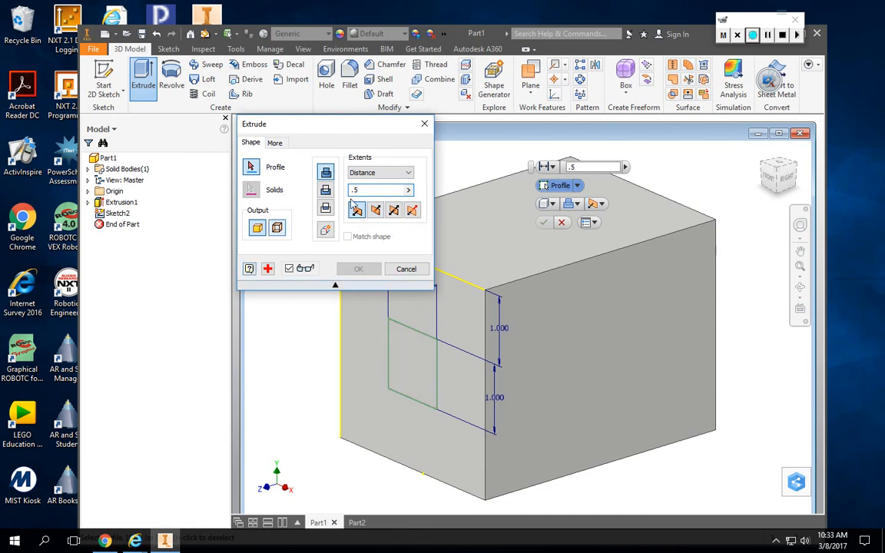
click(421, 362)
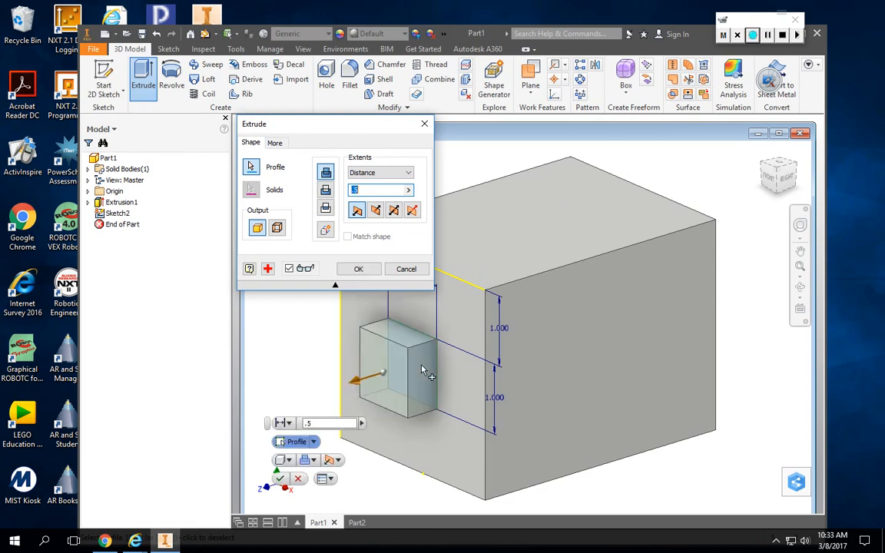
click(360, 270)
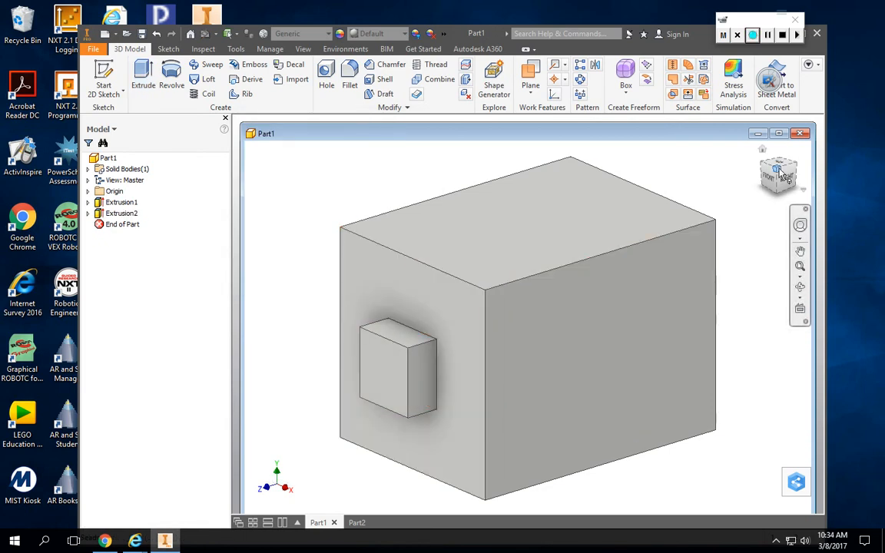
Start a 2D sketch on the block's large right face and draw a circle about 1.83 in in diameter near its middle.
mouse_move(779, 177)
mouse_down()
mouse_move(806, 172)
mouse_move(829, 223)
mouse_move(764, 156)
mouse_move(777, 131)
mouse_move(803, 154)
mouse_move(782, 221)
mouse_move(790, 118)
mouse_move(768, 92)
mouse_up()
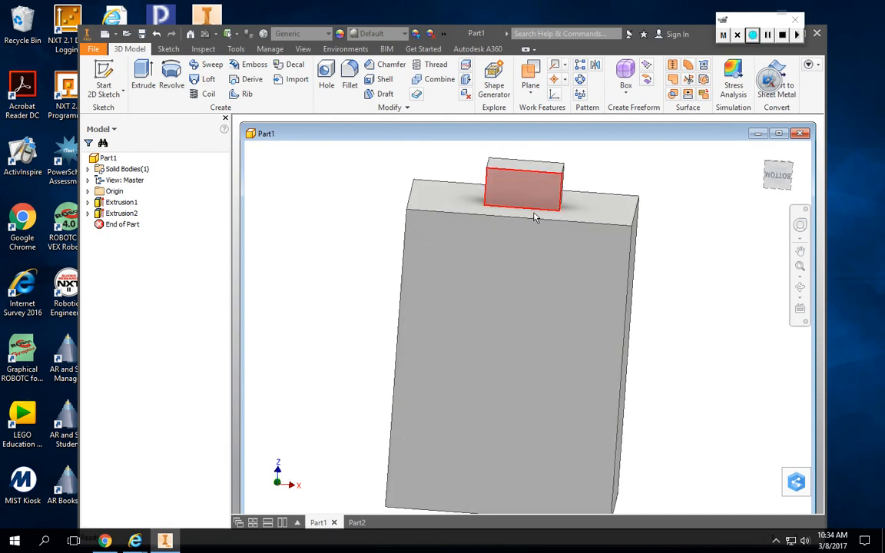
click(781, 176)
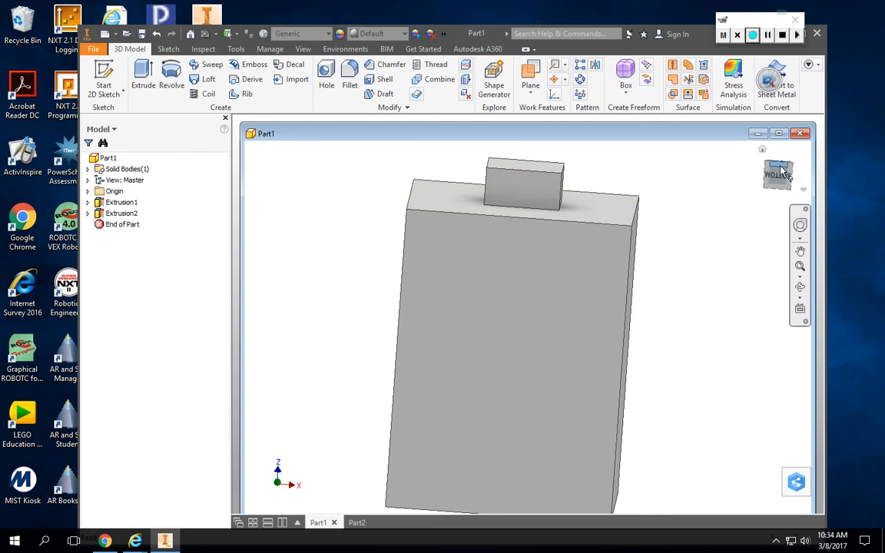
mouse_move(780, 176)
mouse_down()
mouse_move(726, 169)
mouse_move(720, 196)
mouse_up()
mouse_move(513, 332)
shift+middle_down()
mouse_move(517, 347)
mouse_move(534, 238)
shift+middle_up()
drag(764, 162, 719, 205)
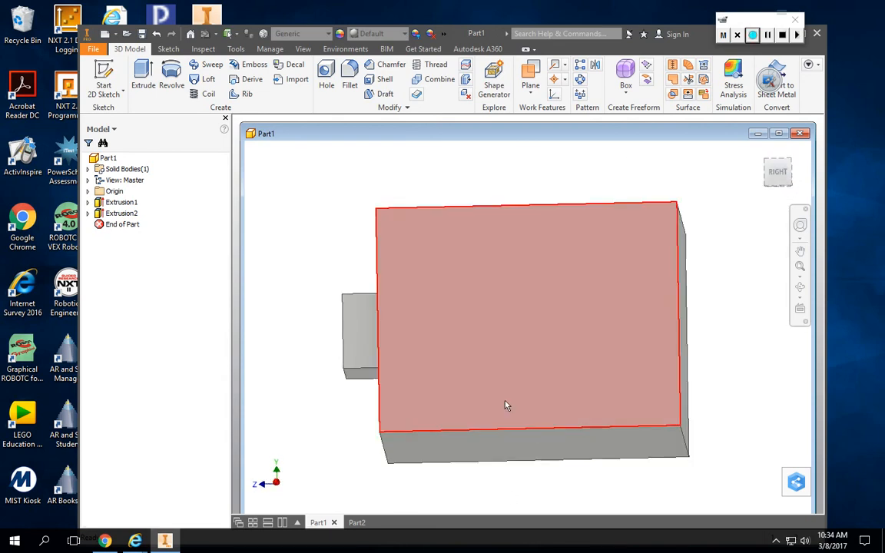
click(106, 72)
click(530, 319)
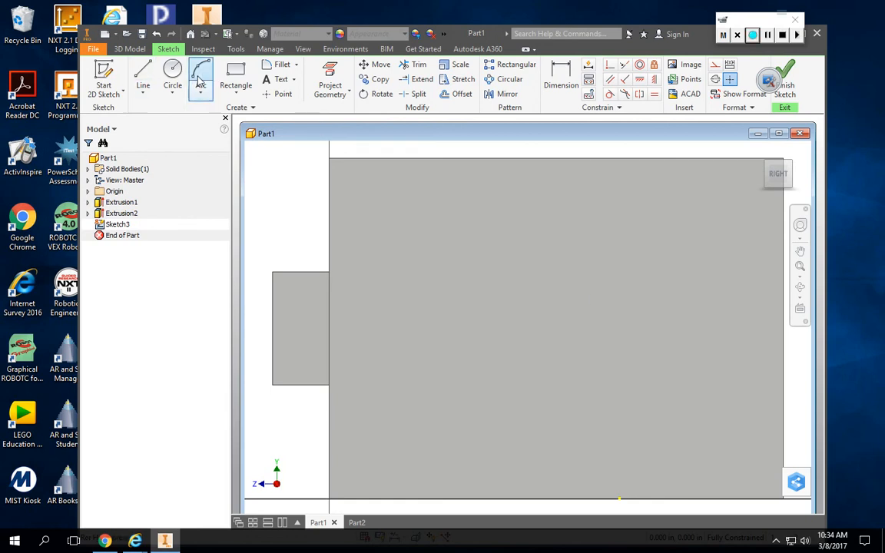
click(172, 70)
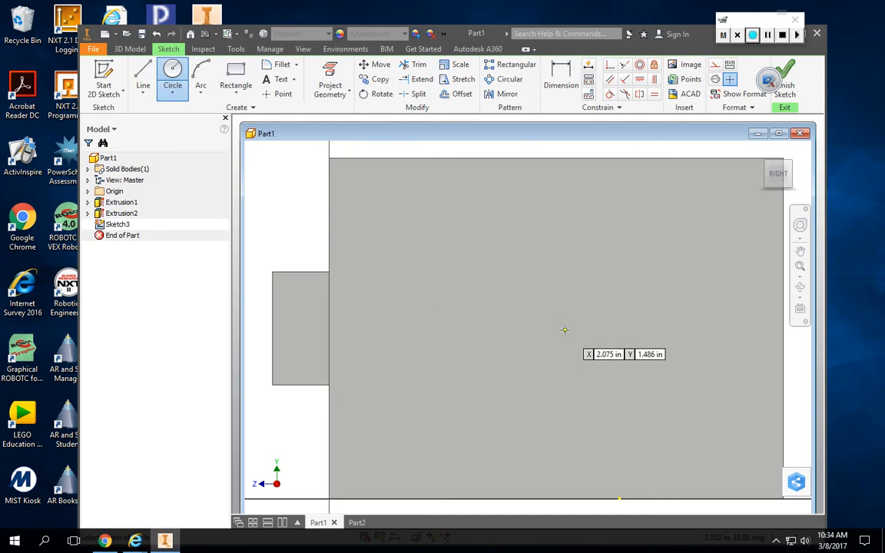
click(558, 330)
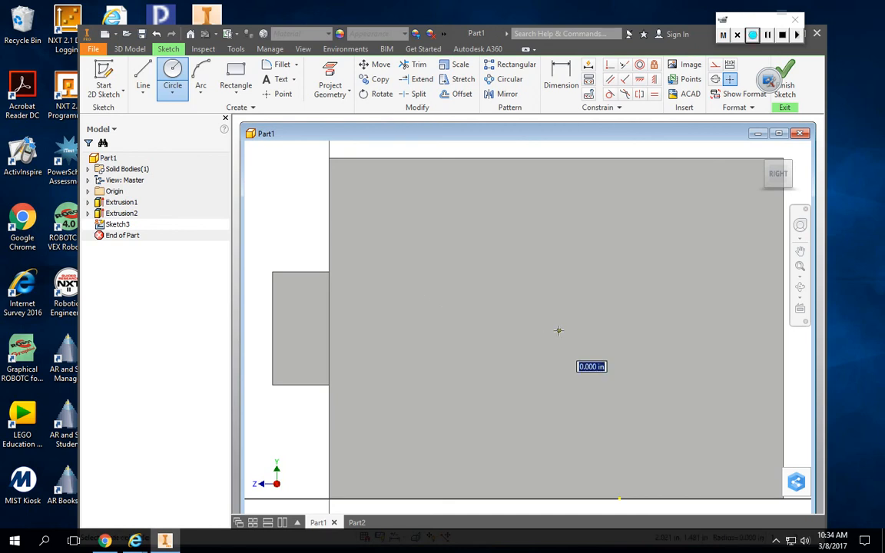
click(562, 228)
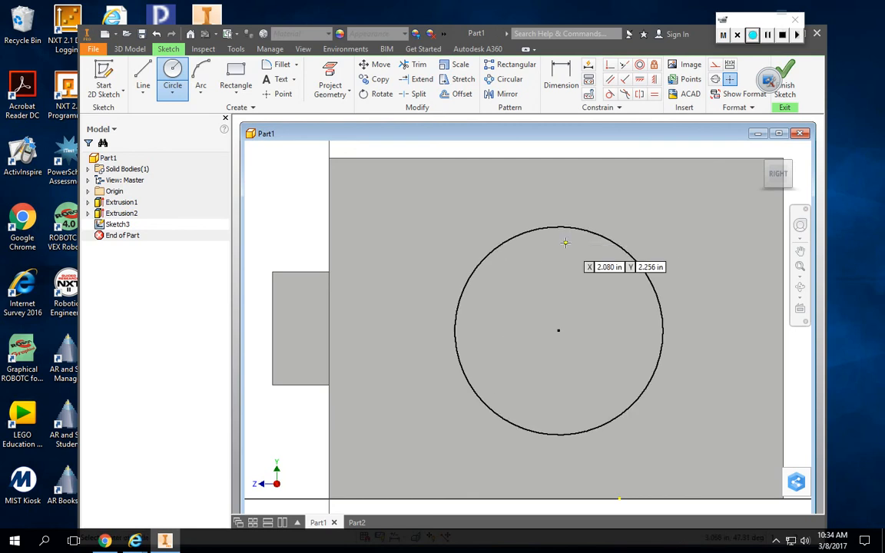
Dimension the circle on the right face to a diameter of 2 in.
key(d)
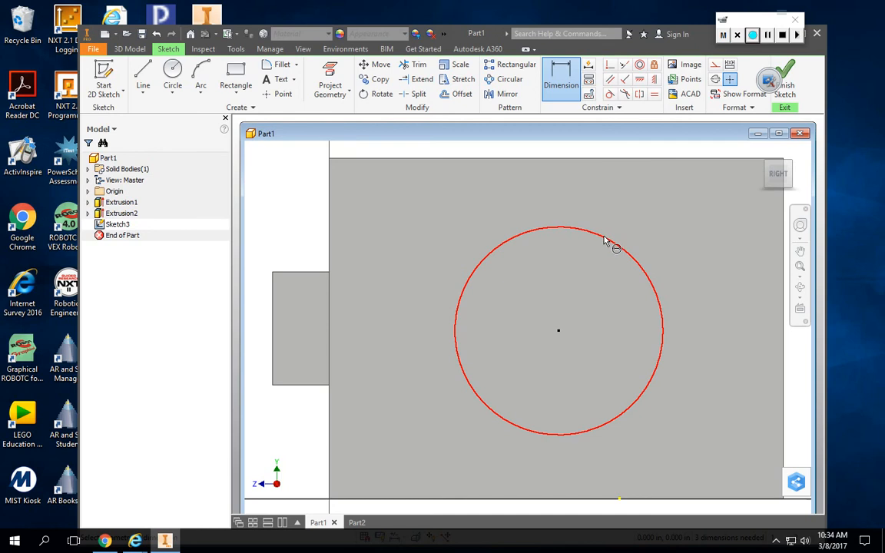
click(603, 239)
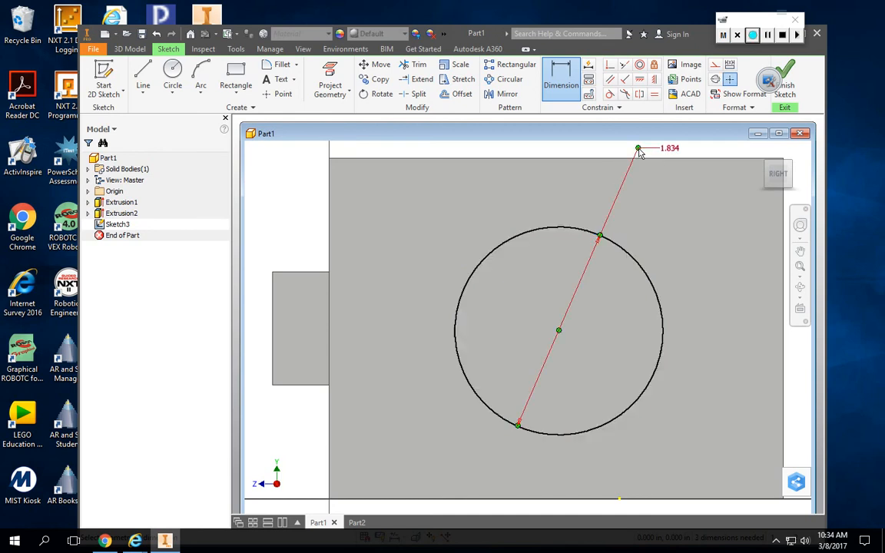
click(640, 151)
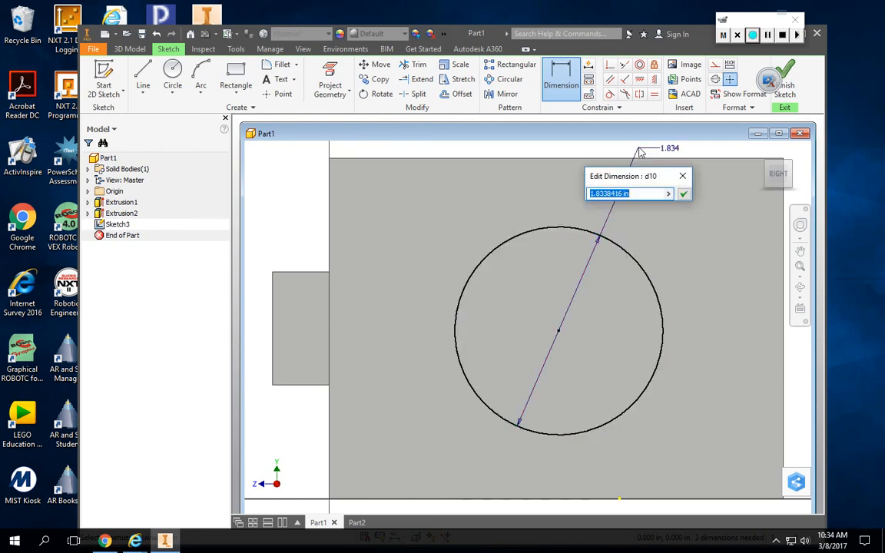
text(2)
key(Return)
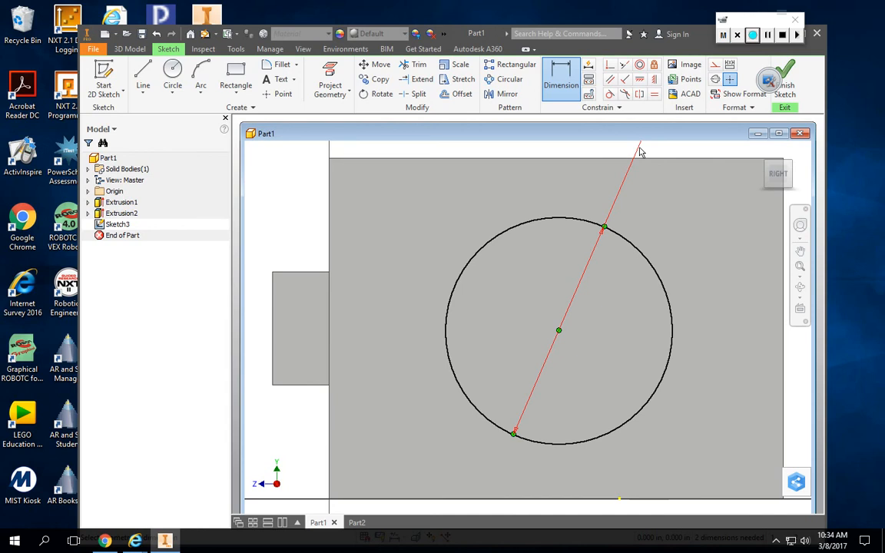
click(638, 153)
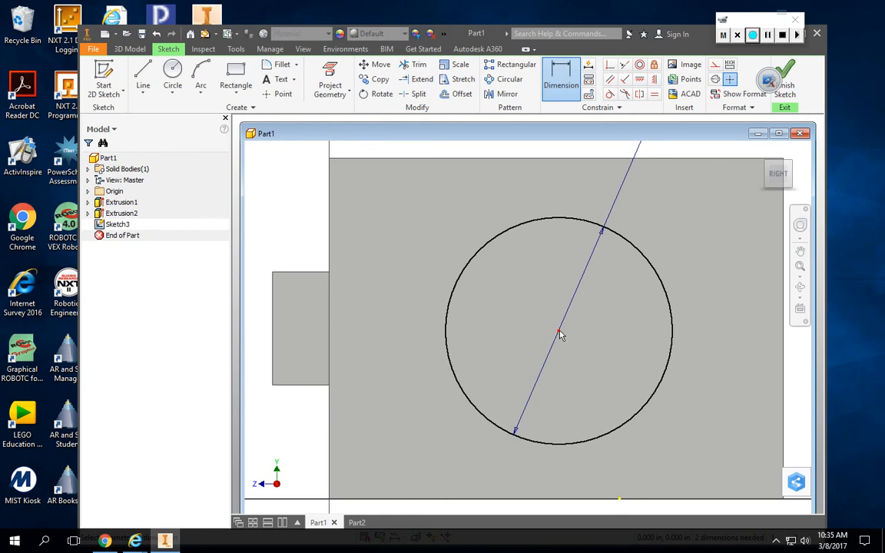
Dimension the circle's centre 2 in horizontally from the right face's edge nearest the square boss.
click(559, 84)
click(330, 325)
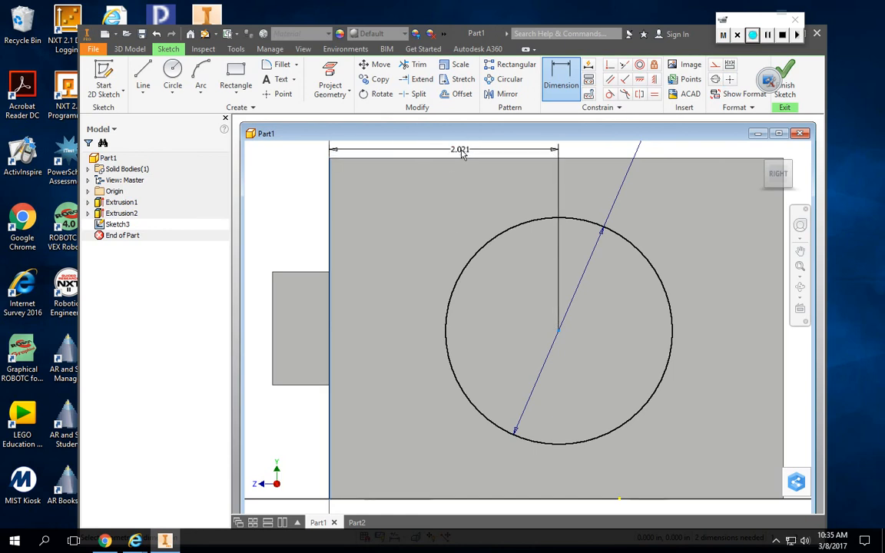
click(461, 153)
double_click(461, 153)
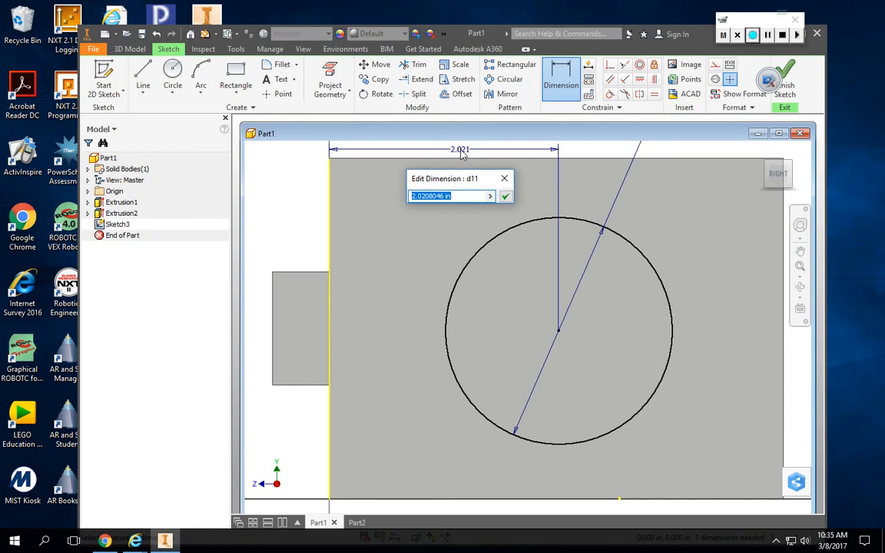
text(2)
key(Return)
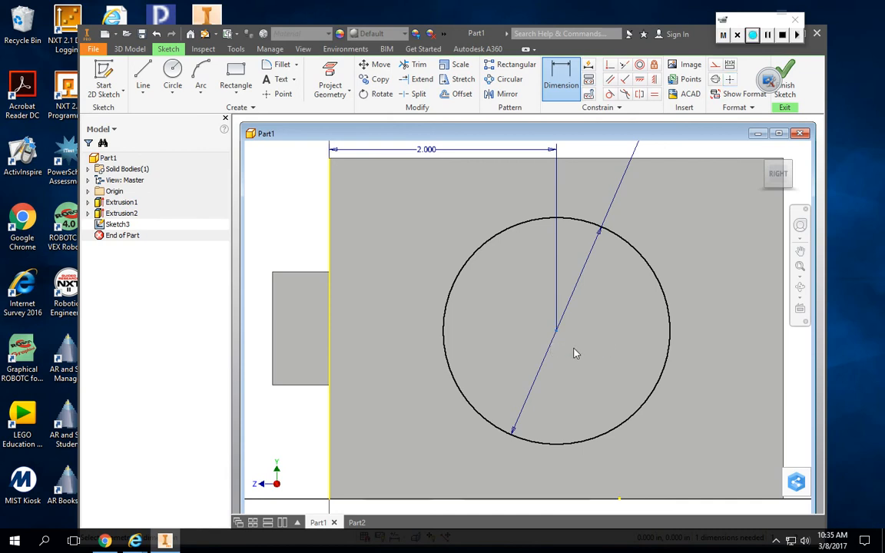
key(Escape)
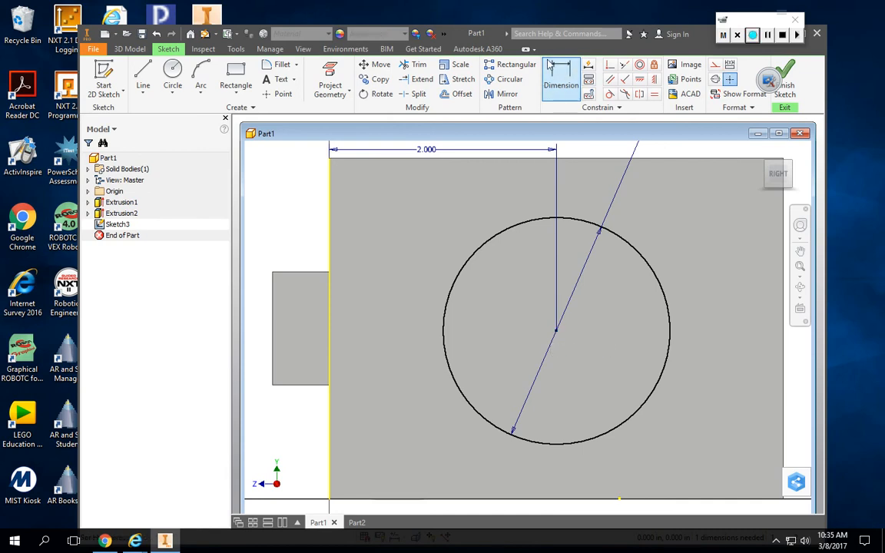
Dimension the circle's centre 1.5 in above the bottom edge of the right face and finish the sketch.
click(568, 85)
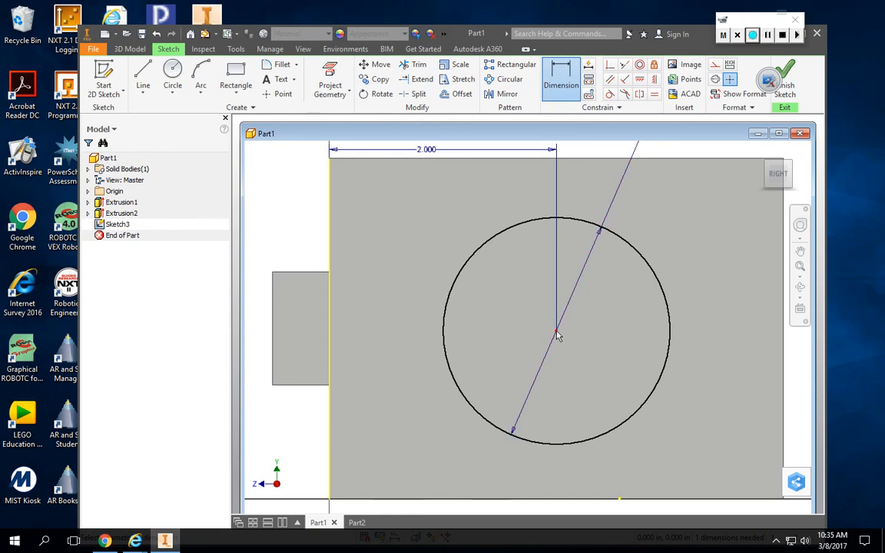
click(561, 504)
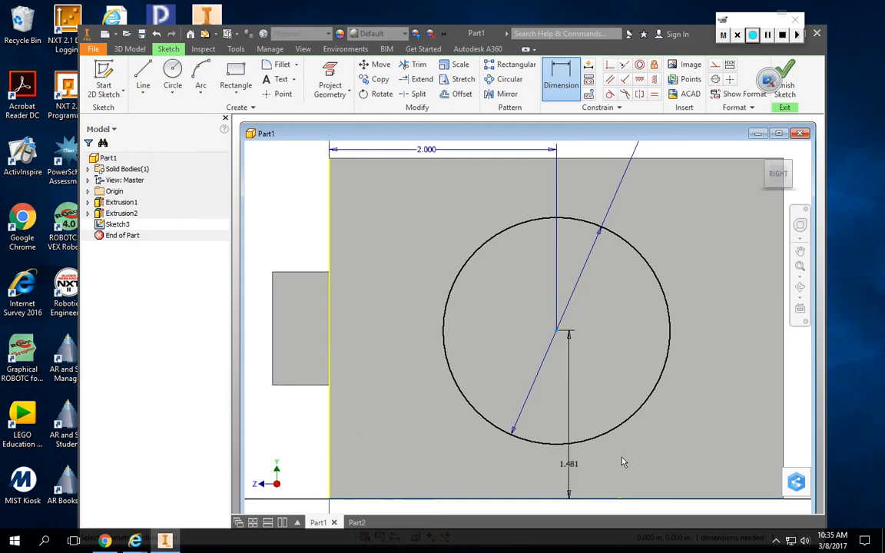
click(798, 420)
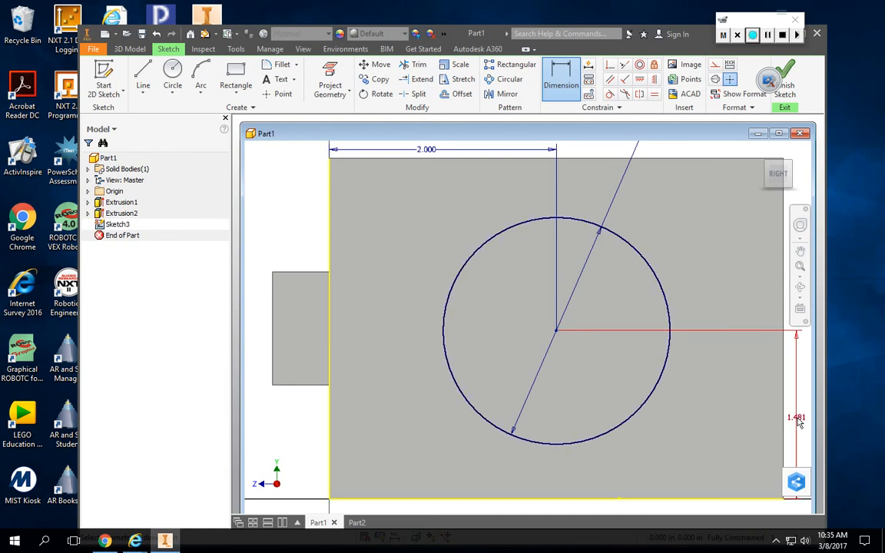
double_click(799, 420)
text(1)
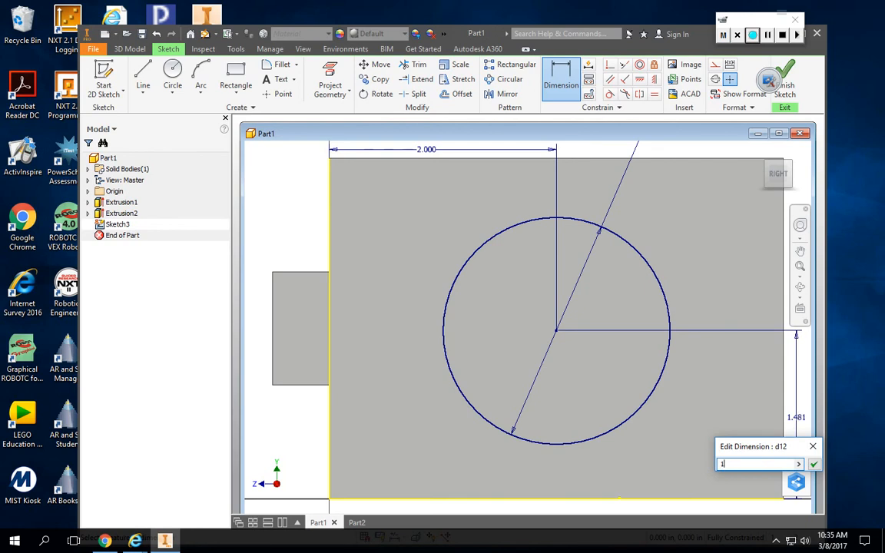
text(.5)
key(Return)
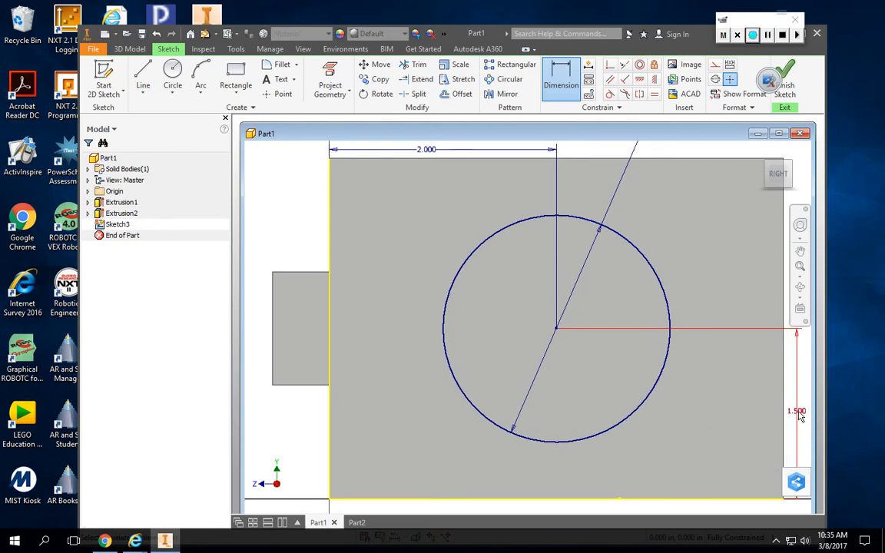
click(784, 83)
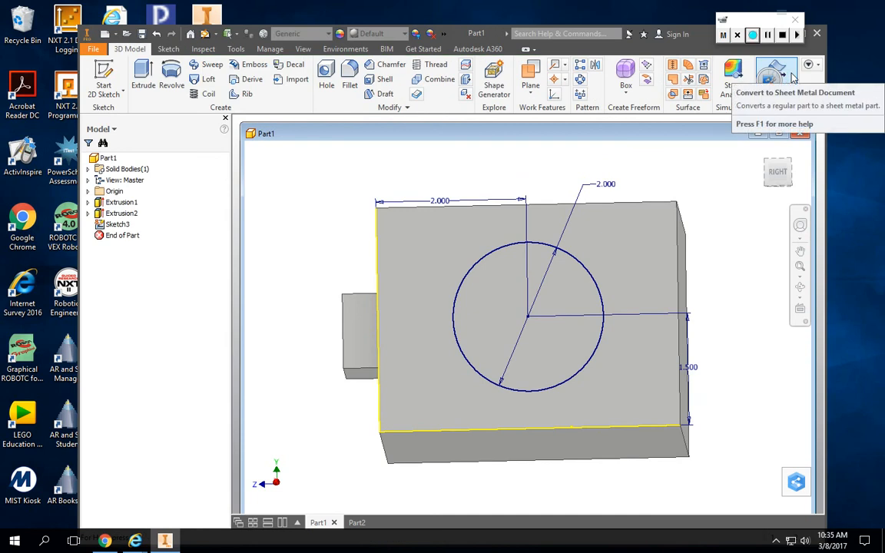
Try to extrude the 2 in circle on the right face 3 in inward as a joined solid.
click(143, 71)
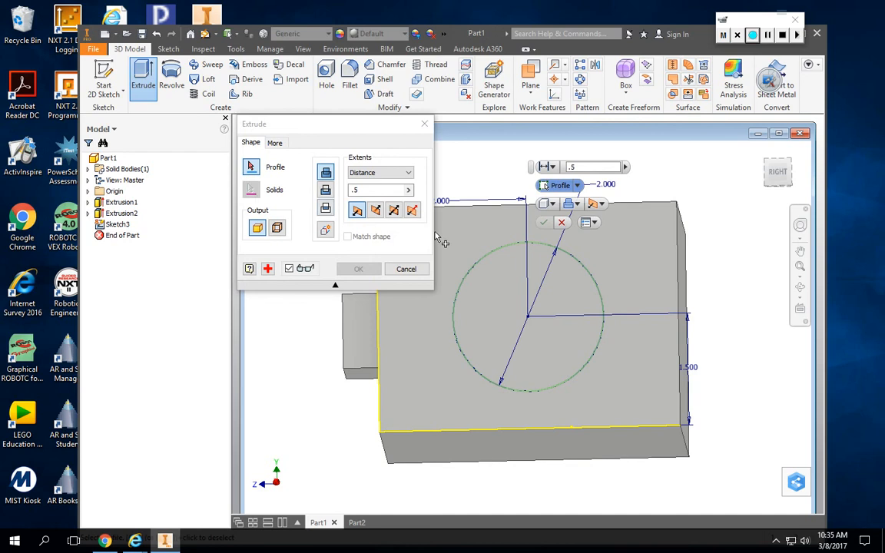
drag(368, 185, 342, 192)
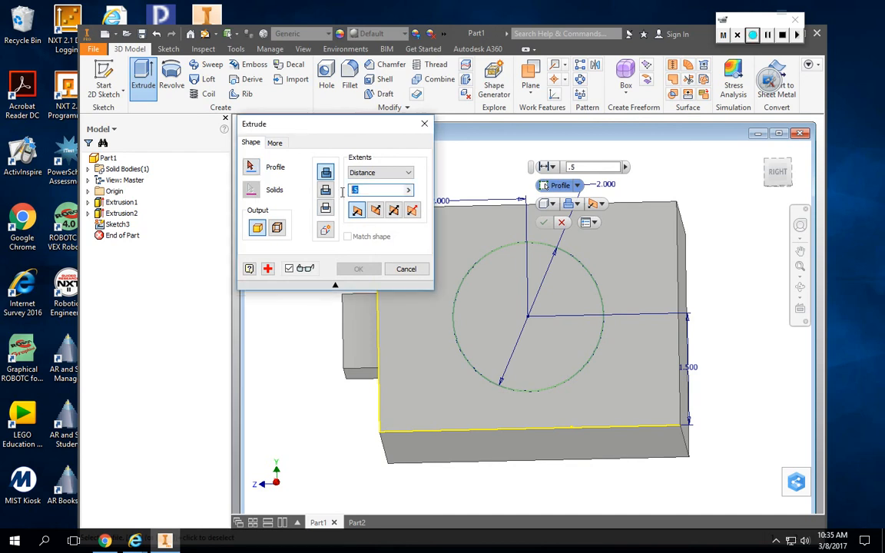
text(3)
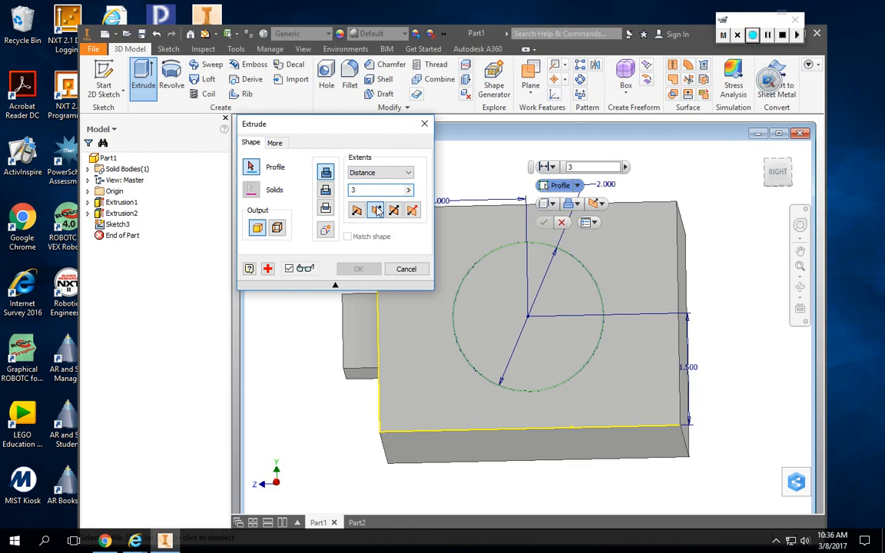
click(529, 318)
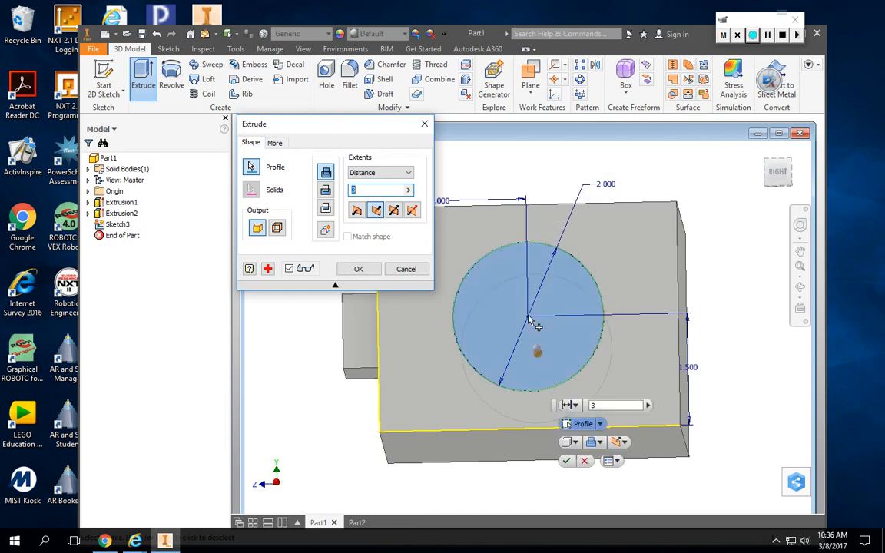
click(565, 460)
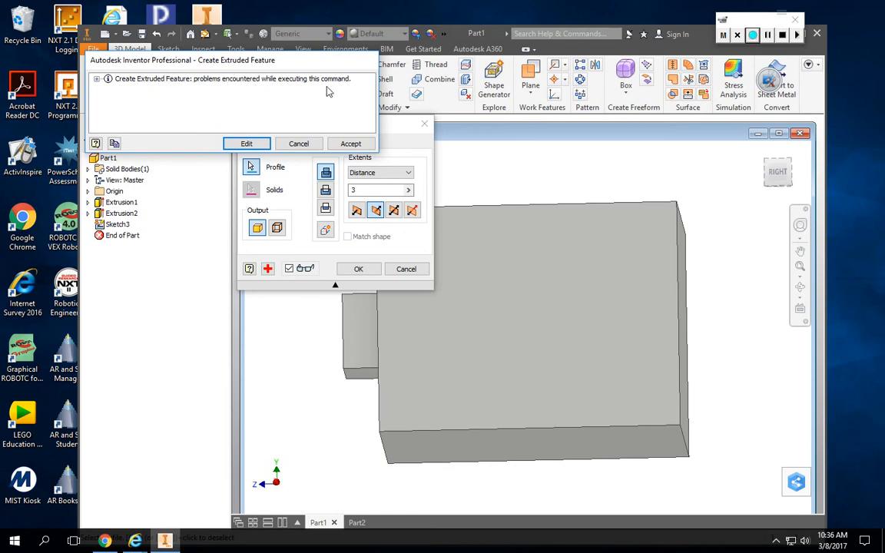
click(307, 144)
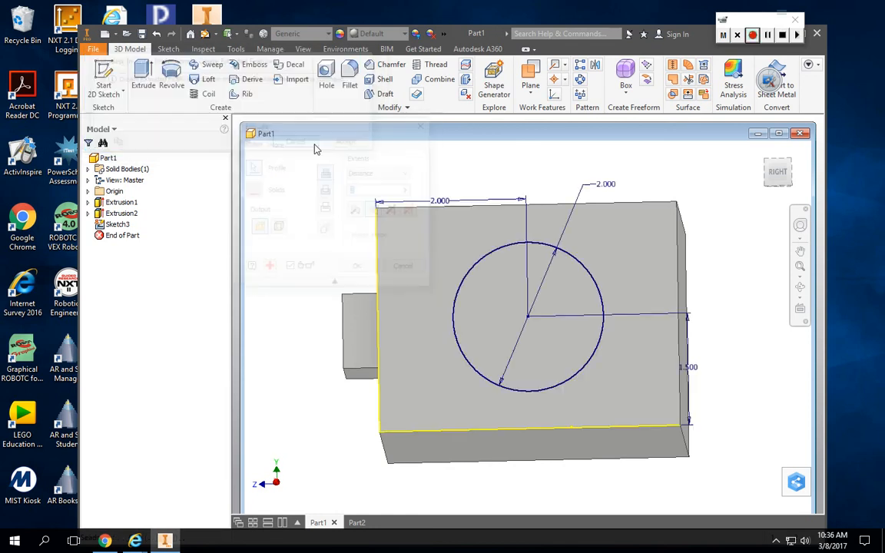
Create a simple 2 in diameter hole through the whole block, centred on the sketched circle on the right face.
click(326, 74)
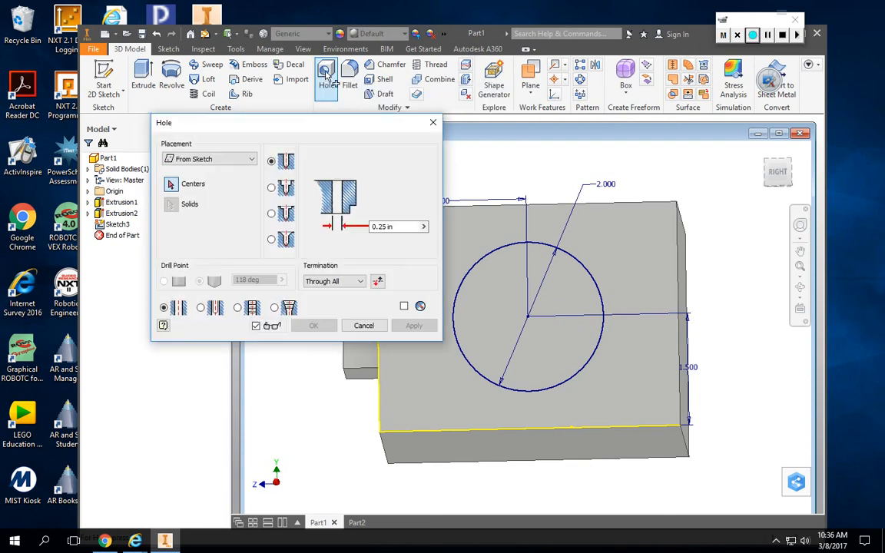
drag(398, 225, 369, 226)
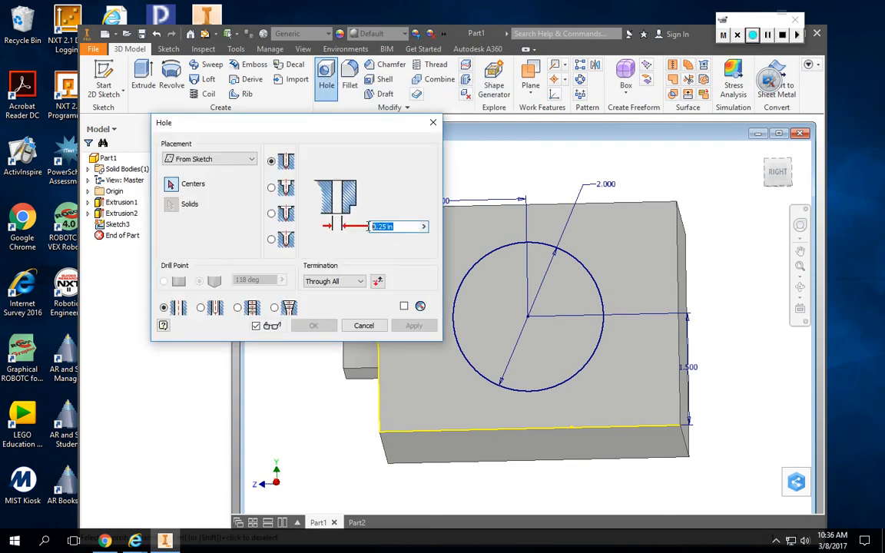
text(2)
click(526, 321)
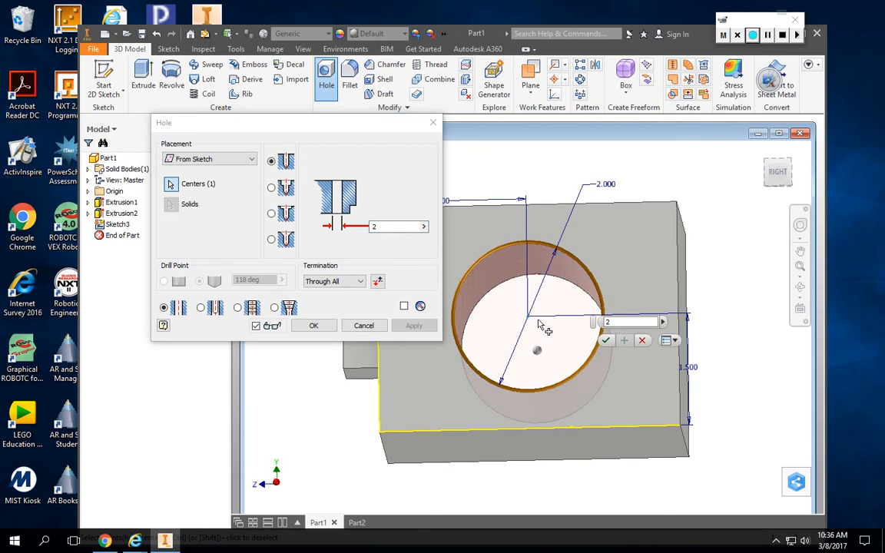
click(605, 341)
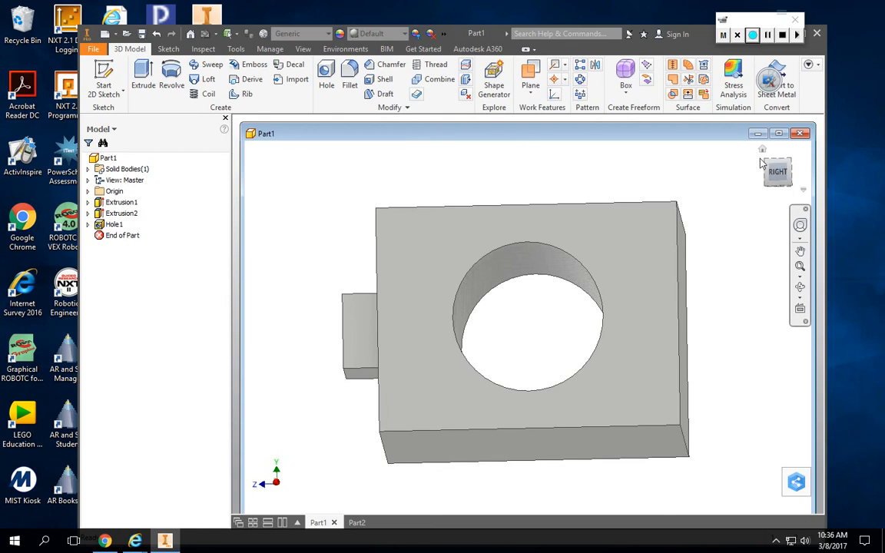
Adjust the appearance of the block's left face around the hole to magenta, RGB 255, 0, 204.
mouse_move(776, 170)
mouse_down()
mouse_move(783, 221)
mouse_move(729, 239)
mouse_move(676, 222)
mouse_move(584, 161)
mouse_move(565, 212)
mouse_move(565, 285)
mouse_move(614, 288)
mouse_move(726, 250)
mouse_move(729, 204)
mouse_move(710, 142)
mouse_move(722, 104)
mouse_move(668, 173)
mouse_move(656, 235)
mouse_up()
drag(811, 171, 802, 221)
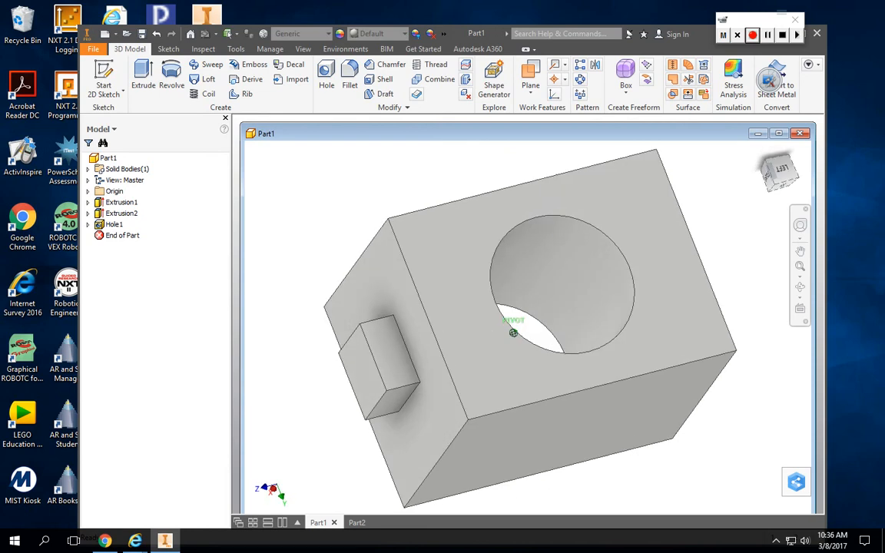
click(415, 34)
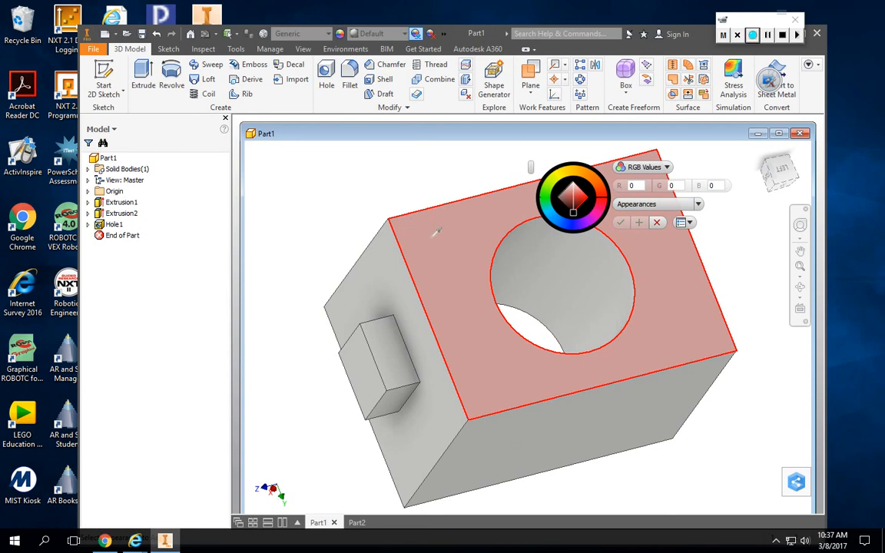
mouse_move(452, 262)
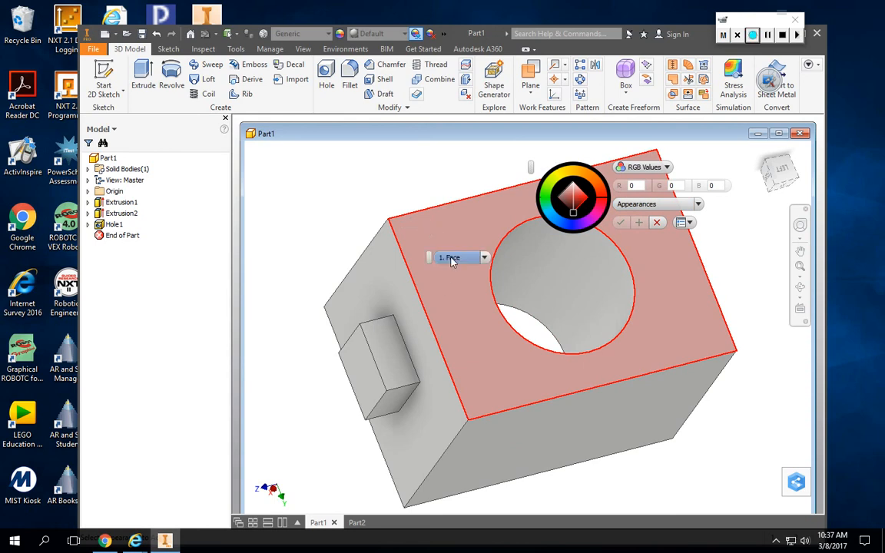
click(461, 231)
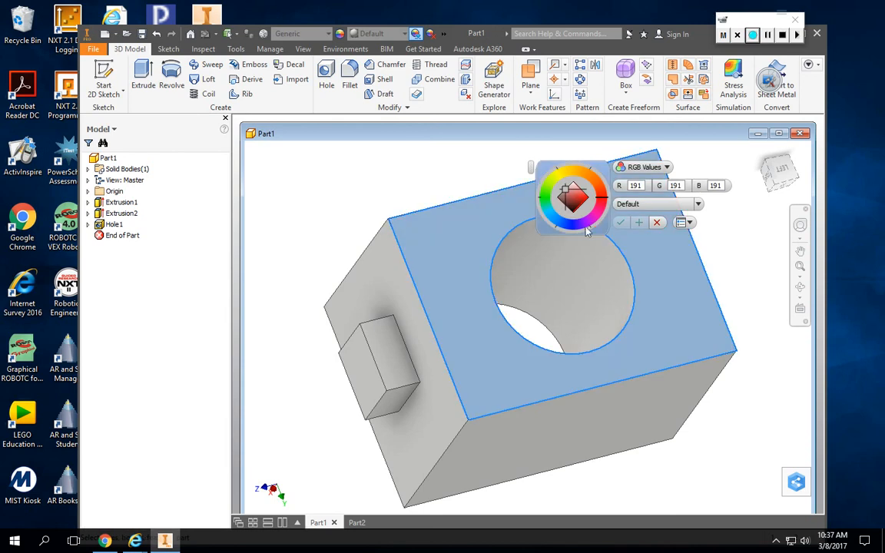
click(594, 214)
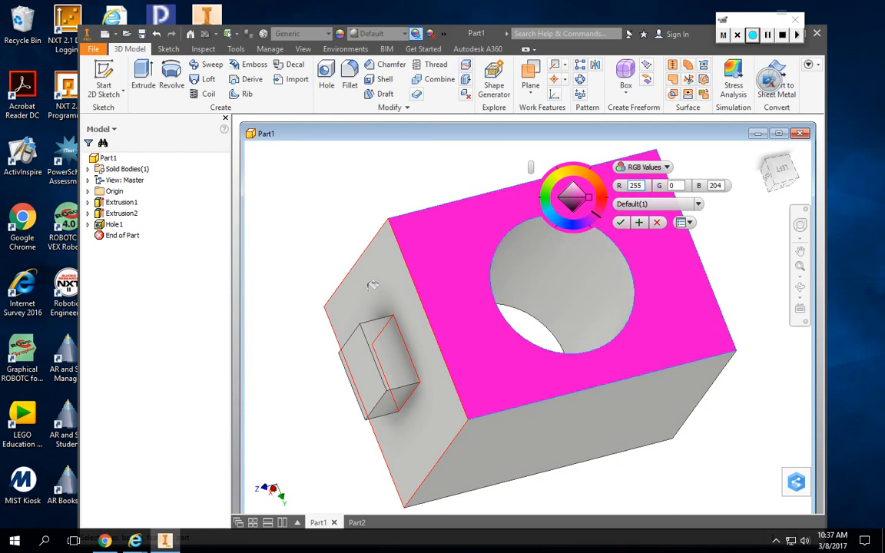
click(620, 222)
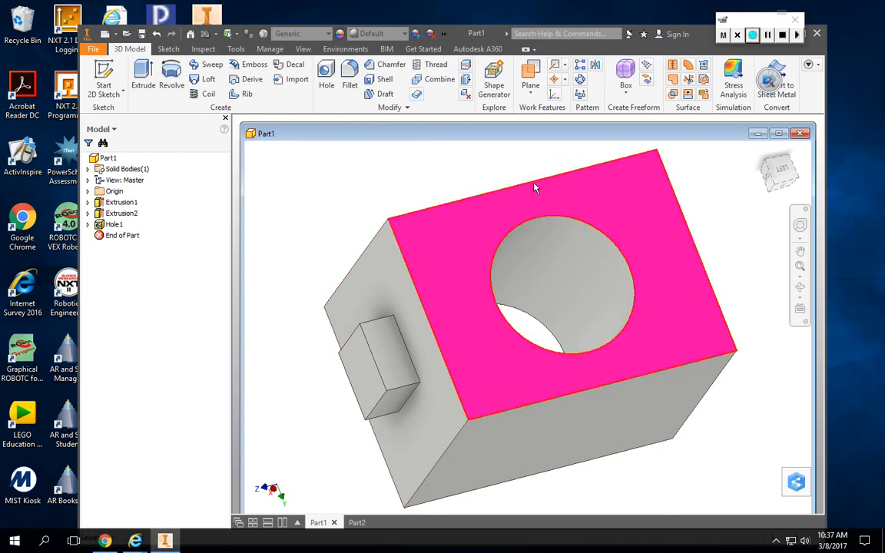
Adjust the appearance of the whole solid, Solid1, to cyan, RGB 0, 238, 255.
click(415, 33)
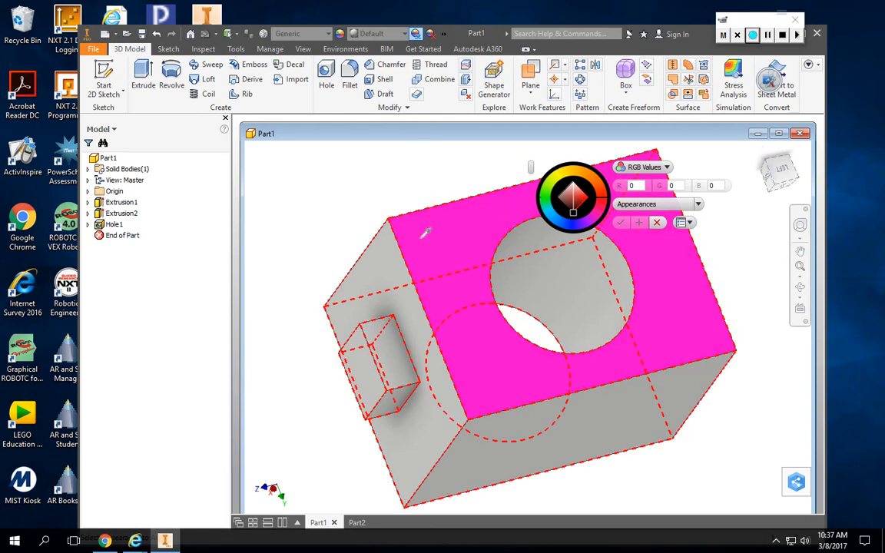
mouse_move(421, 243)
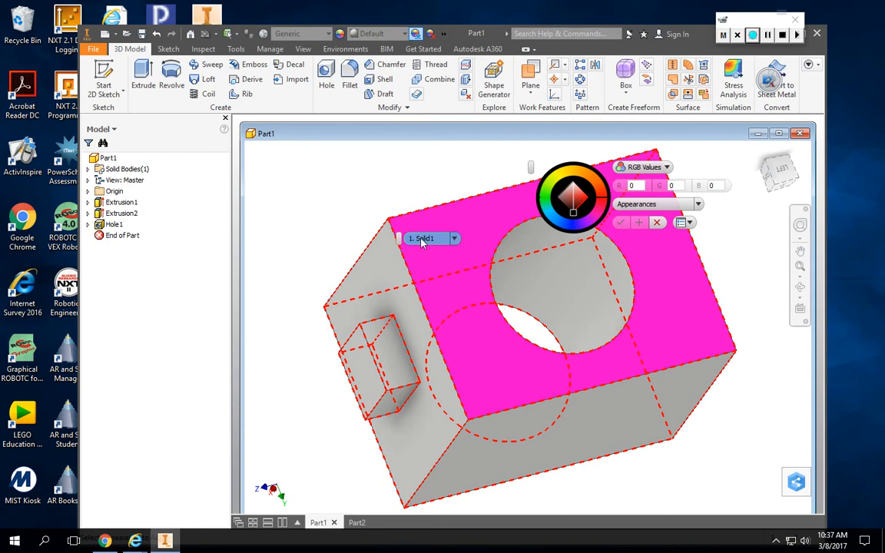
click(421, 240)
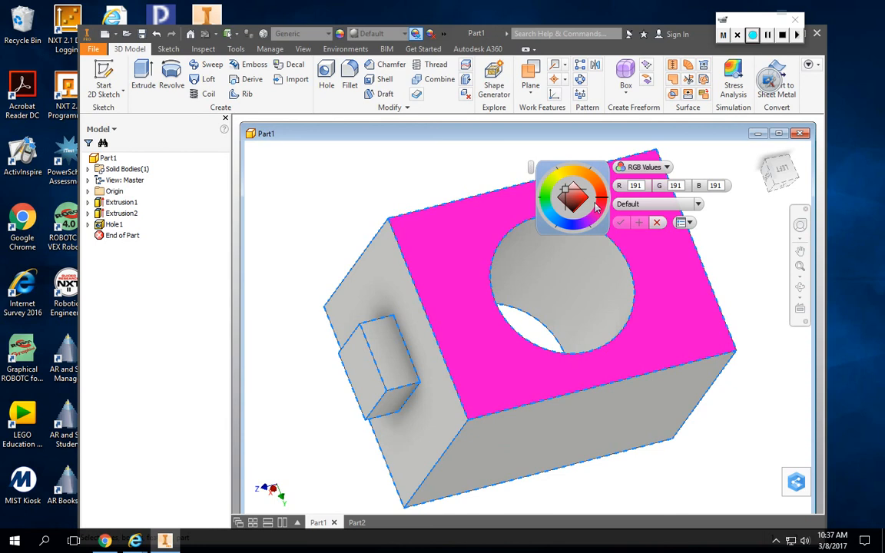
click(549, 215)
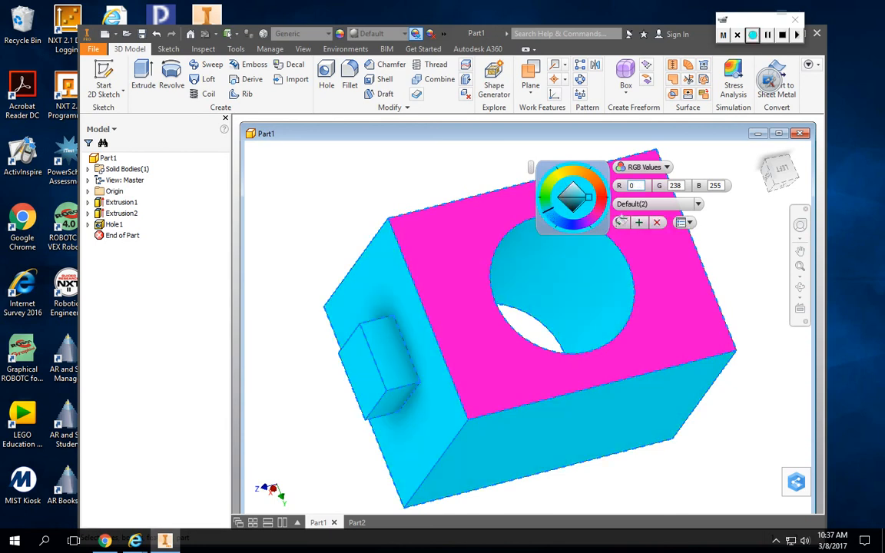
click(622, 222)
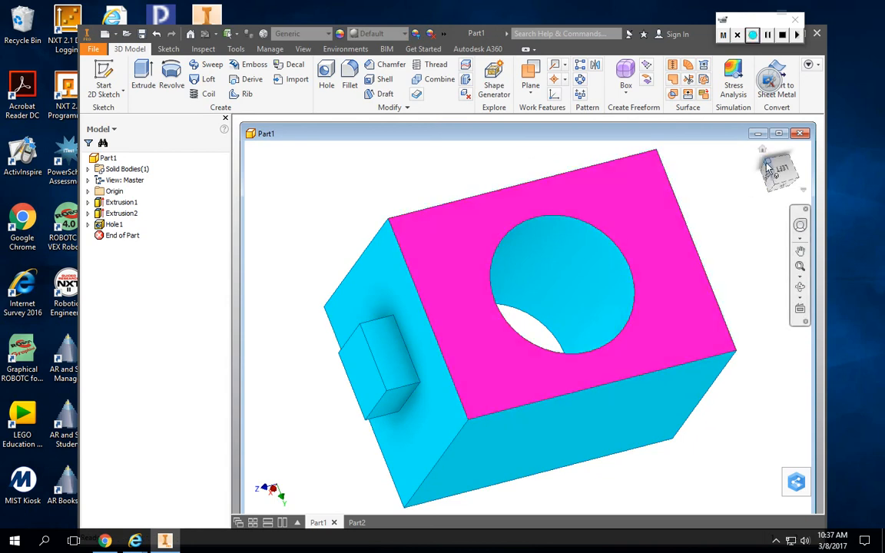
mouse_move(766, 170)
mouse_down()
mouse_move(777, 227)
mouse_move(748, 211)
mouse_move(710, 165)
mouse_move(693, 176)
mouse_move(700, 198)
mouse_move(795, 192)
mouse_move(792, 172)
mouse_move(756, 160)
mouse_move(731, 175)
mouse_move(738, 223)
mouse_move(770, 227)
mouse_move(799, 193)
mouse_move(796, 165)
mouse_move(772, 148)
mouse_move(748, 175)
mouse_move(776, 212)
mouse_move(803, 180)
mouse_move(795, 137)
mouse_up()
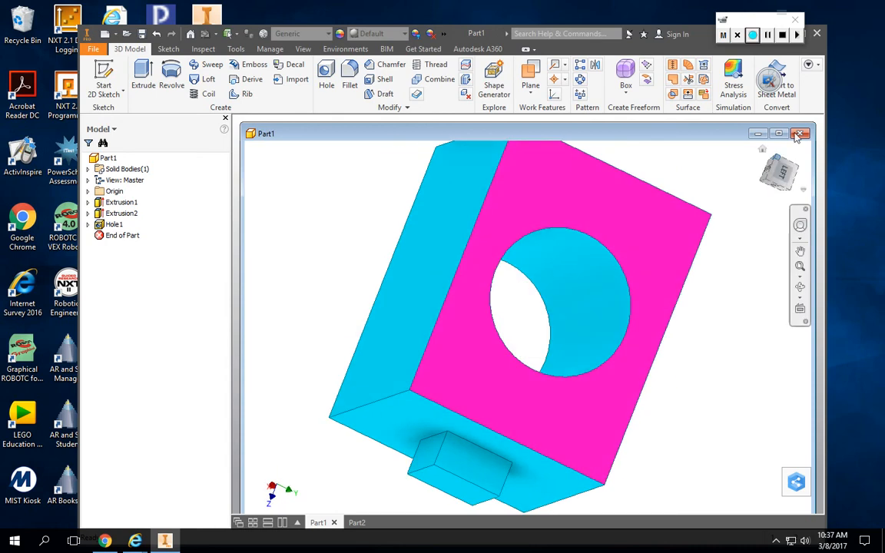